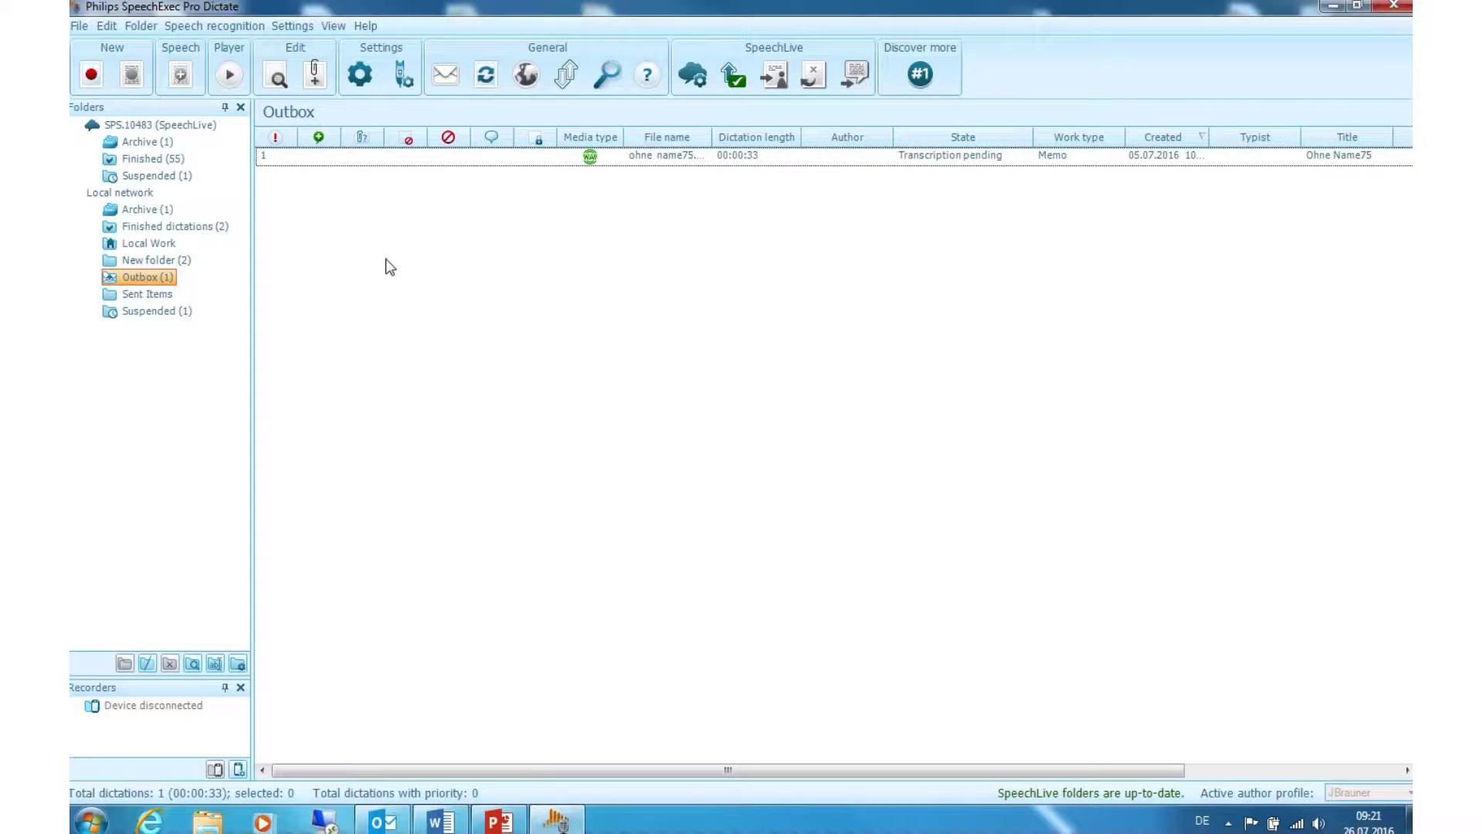
Step: Open General Settings and go to Dictation > Dictation finished
click(360, 77)
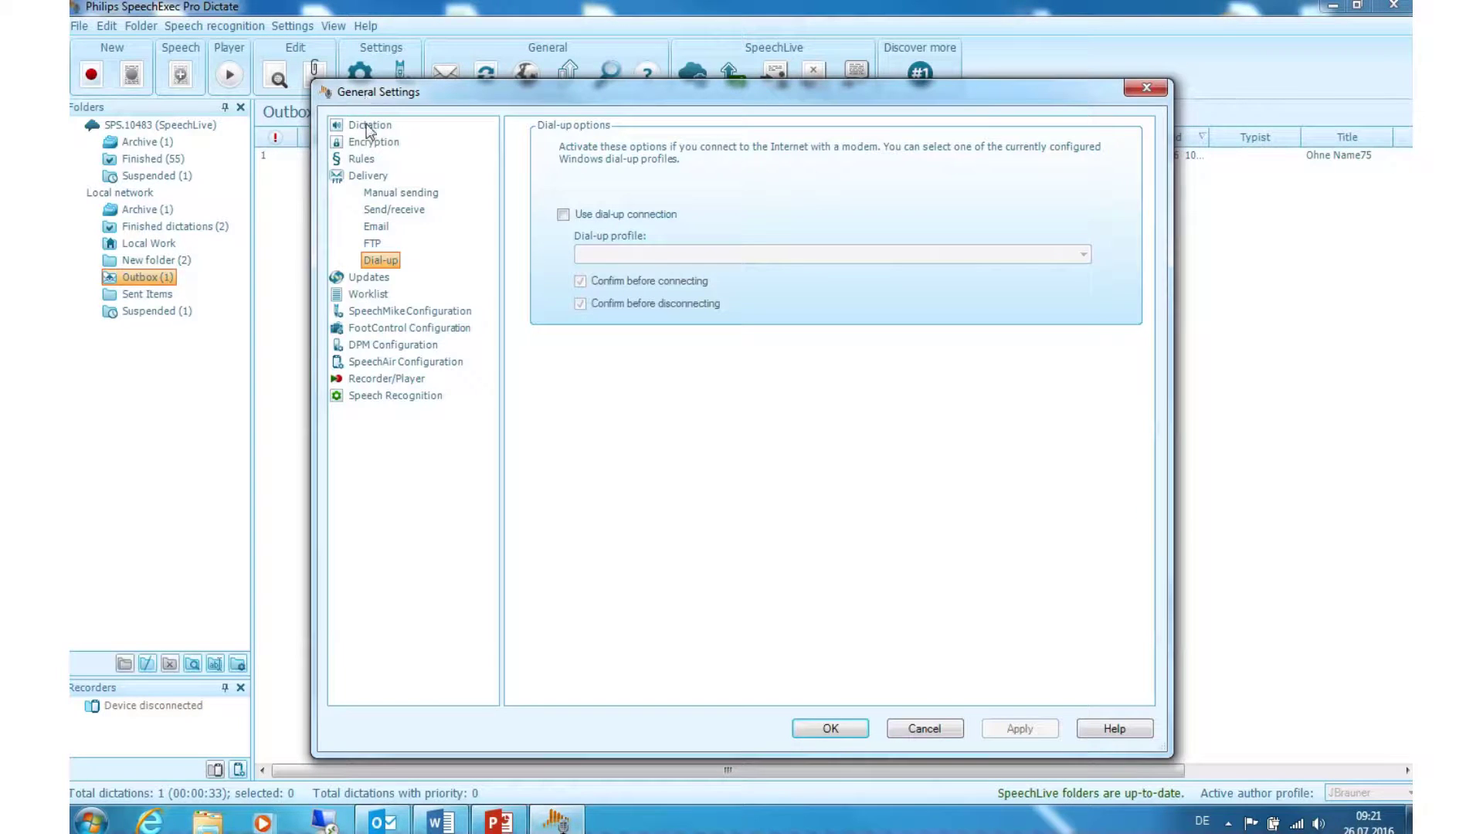
click(367, 126)
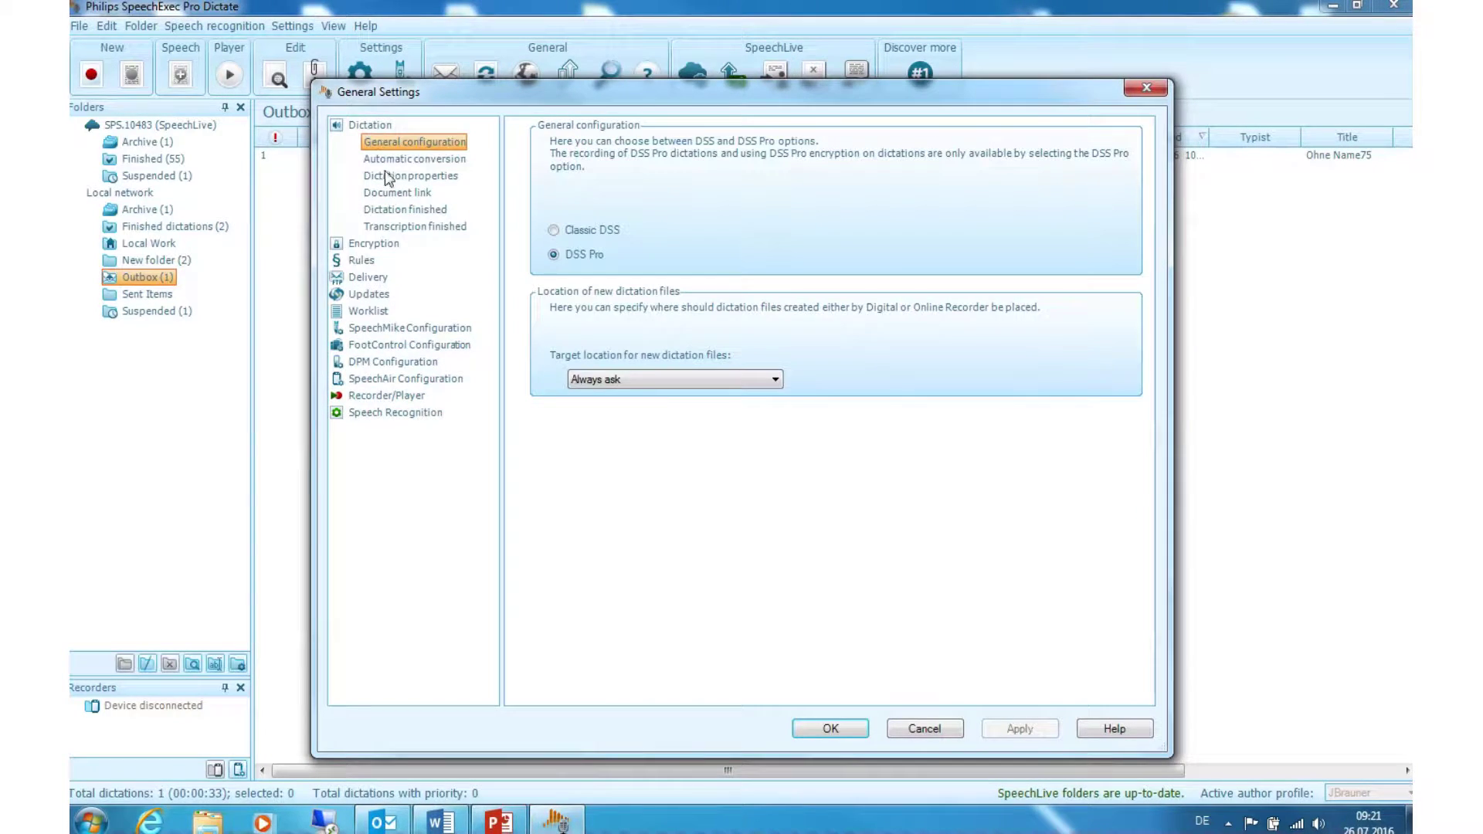
click(406, 210)
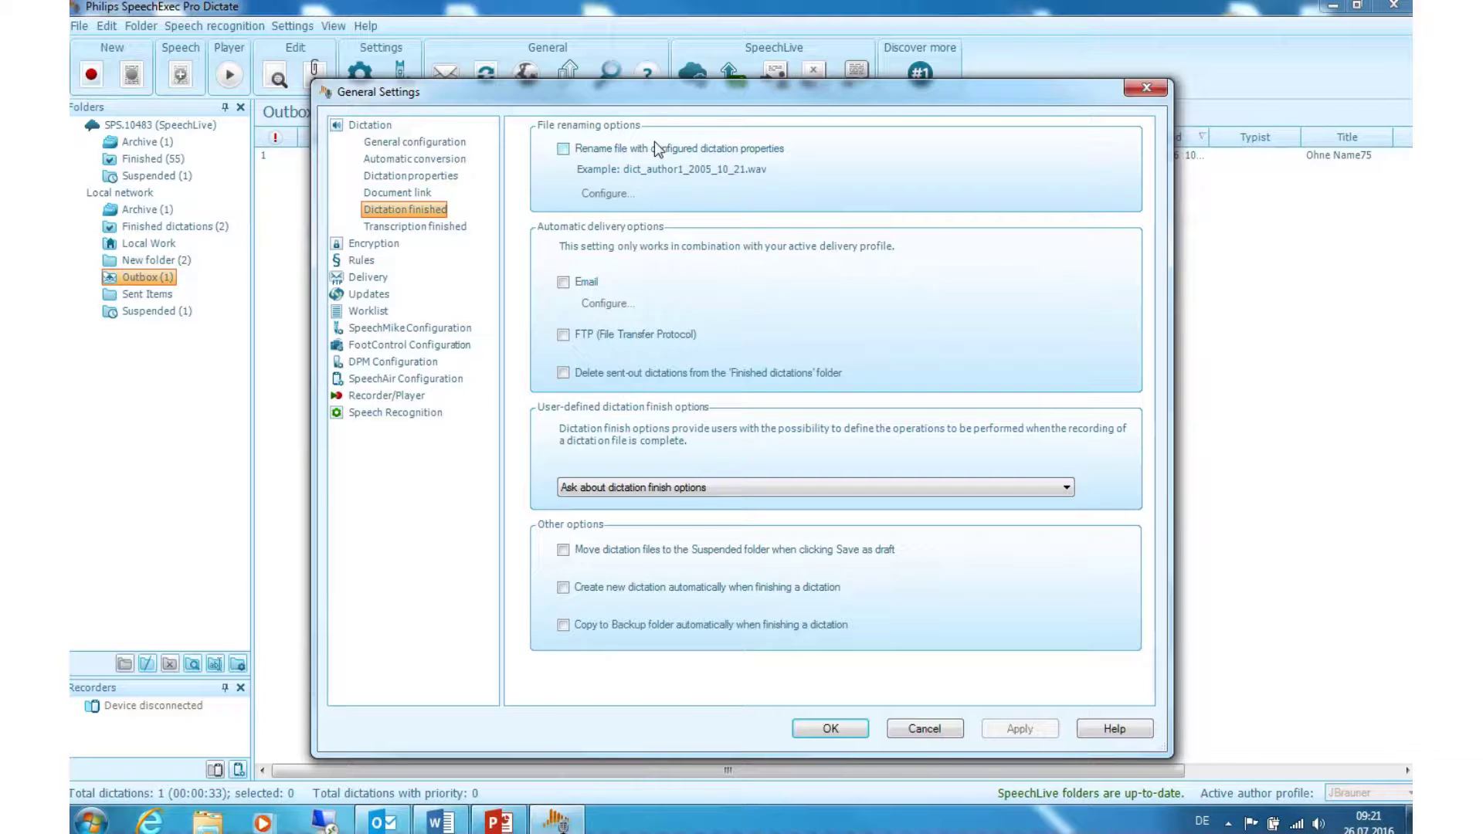
Step: Enable renaming files with dictation properties, trying Keyword's naming order but cancelling the changes
click(563, 149)
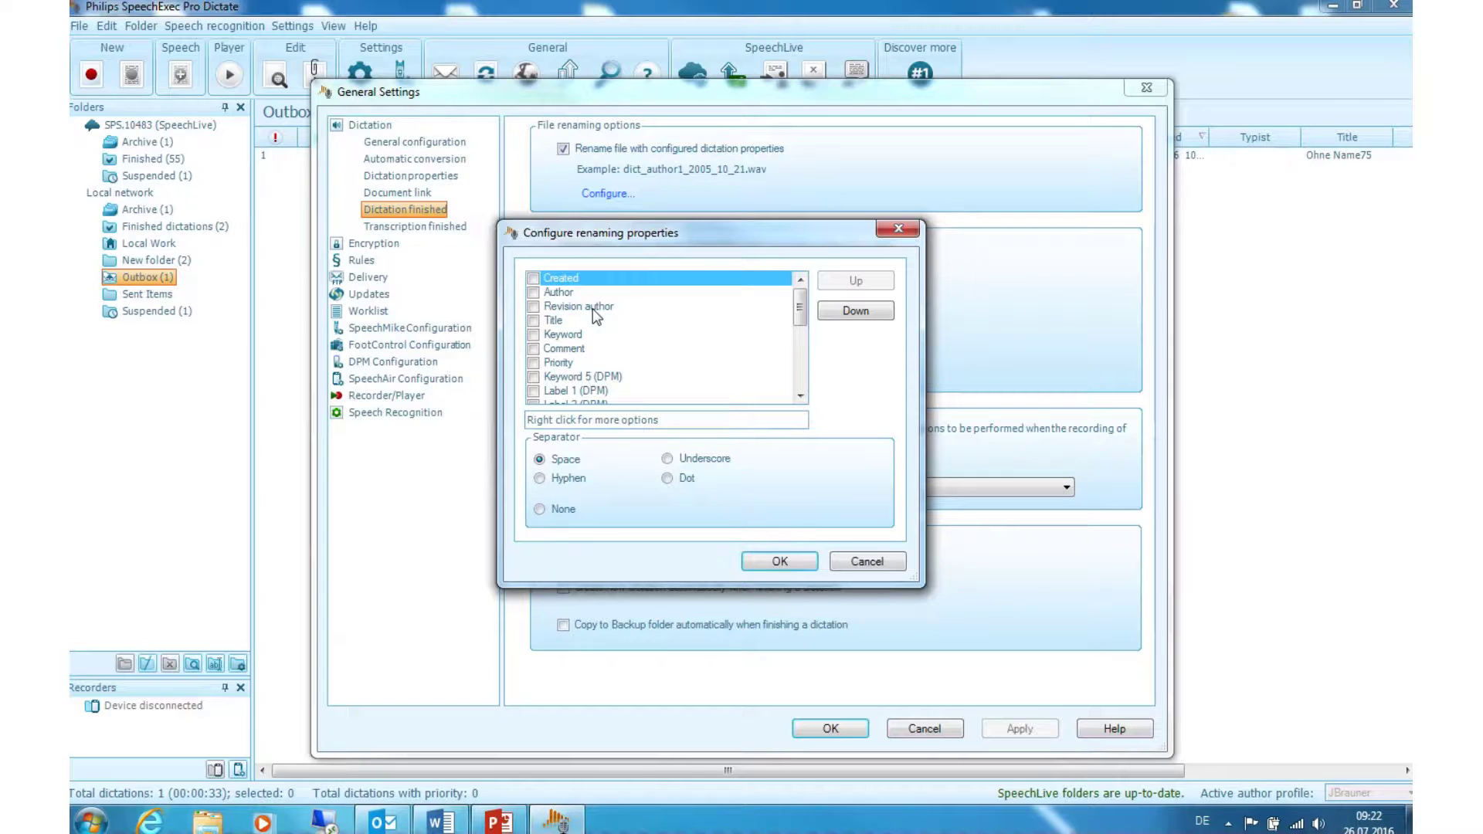
click(575, 335)
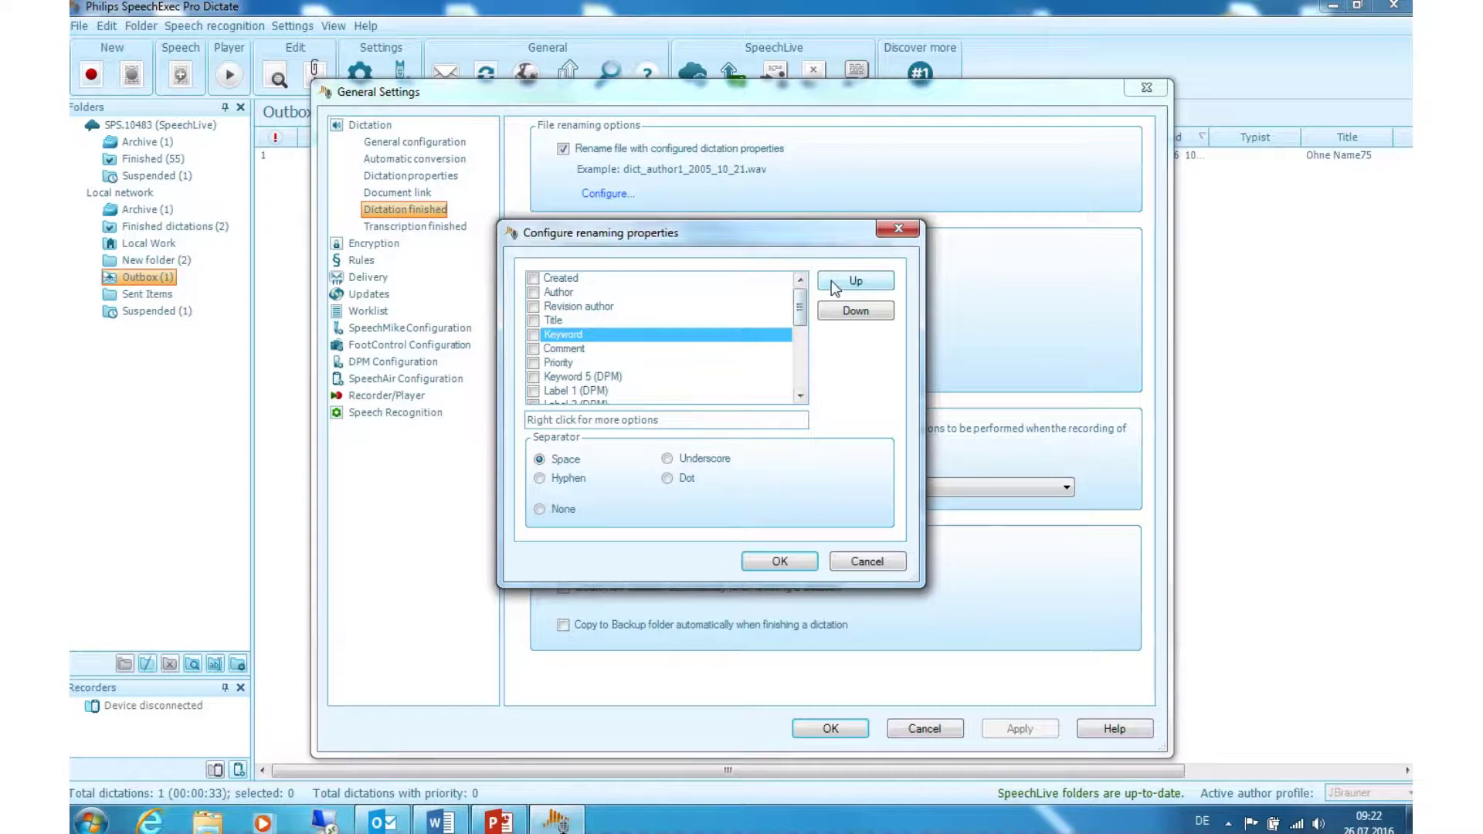
click(837, 284)
click(837, 285)
click(841, 288)
click(846, 311)
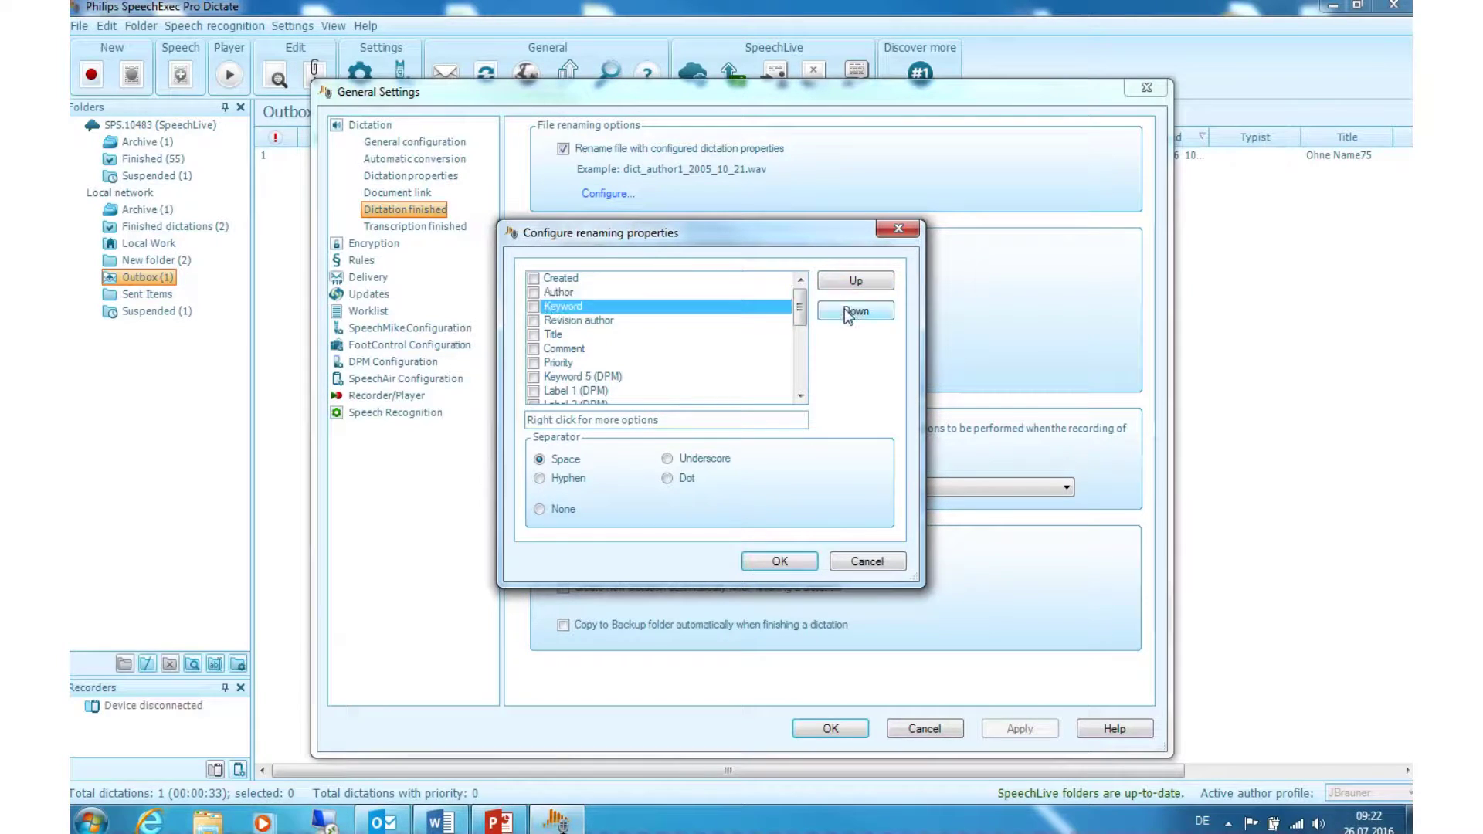
click(845, 308)
click(846, 308)
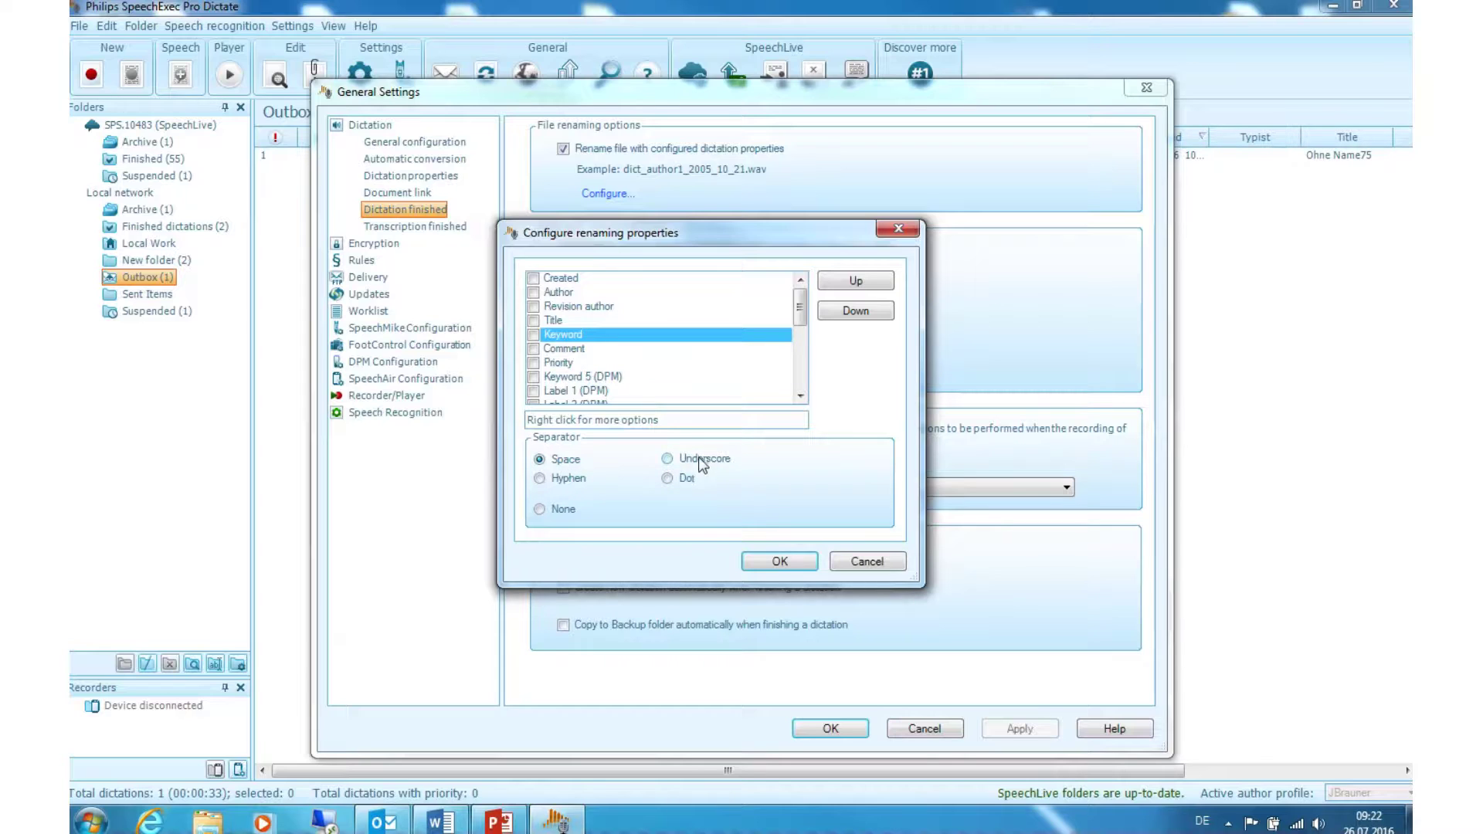
click(860, 562)
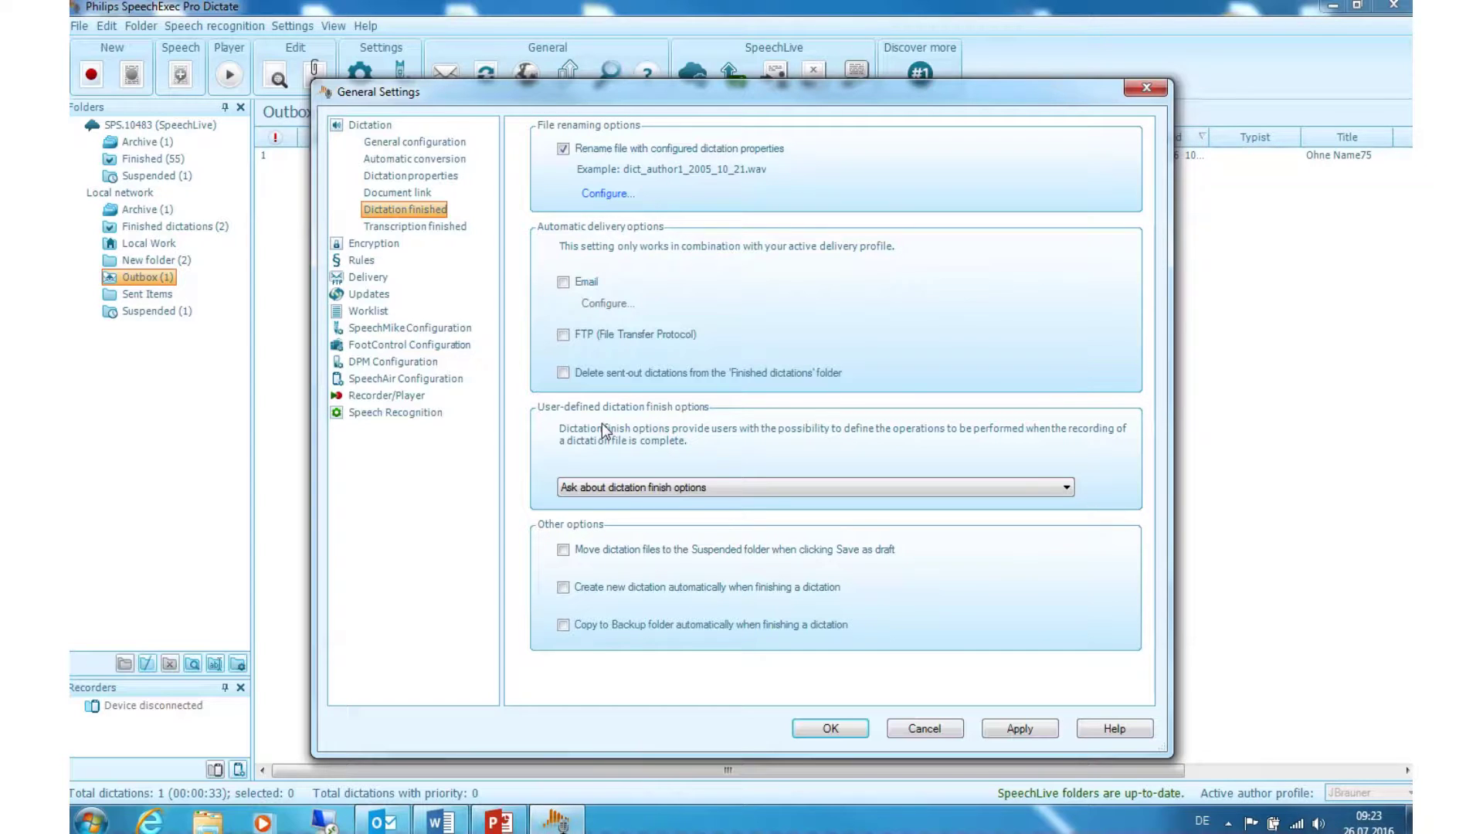
click(634, 487)
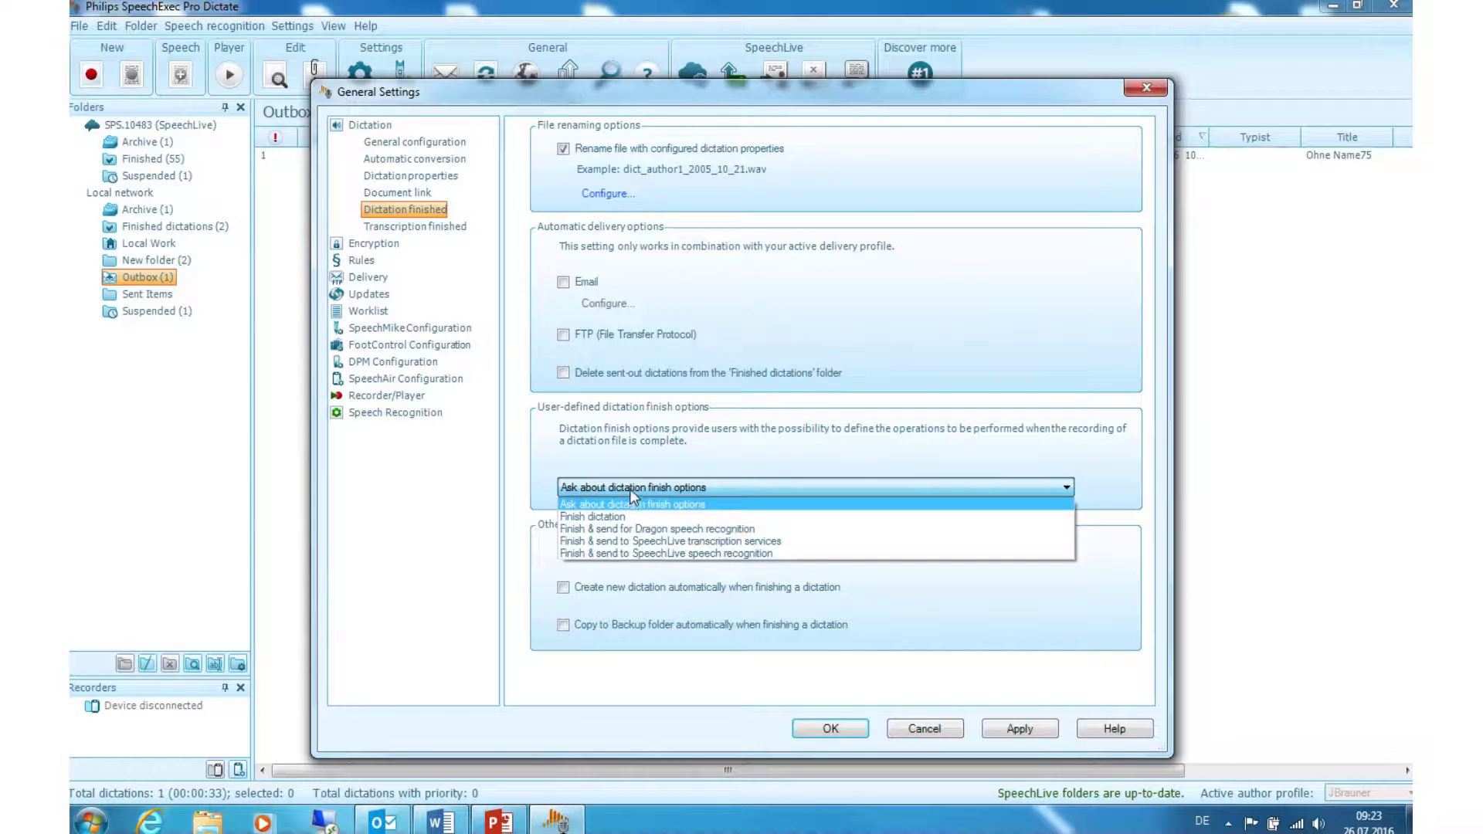
click(630, 492)
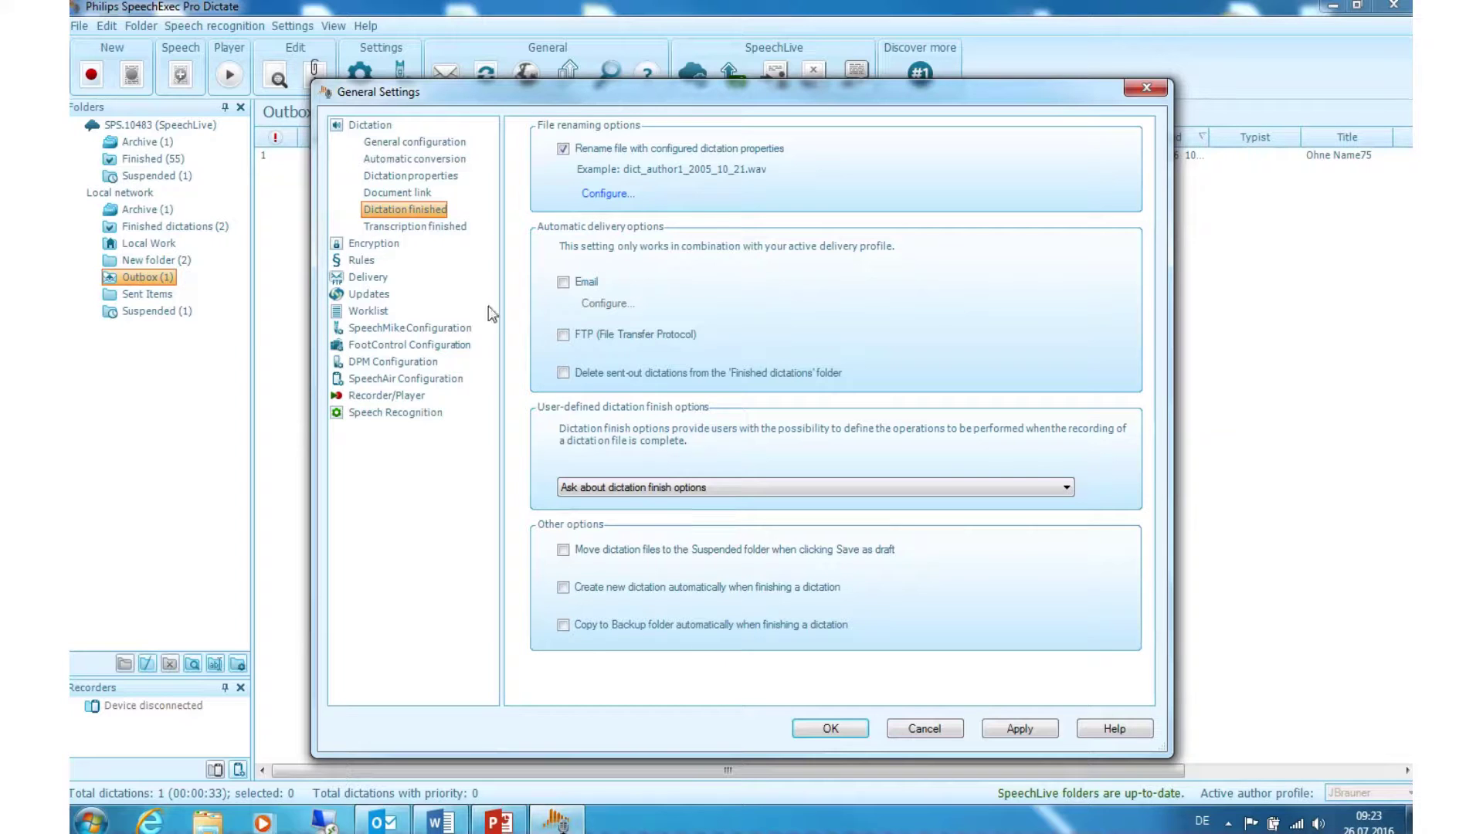
Step: Review Manual sending and Send/receive, leaving automatic send and receive off, then show Email delivery
click(377, 280)
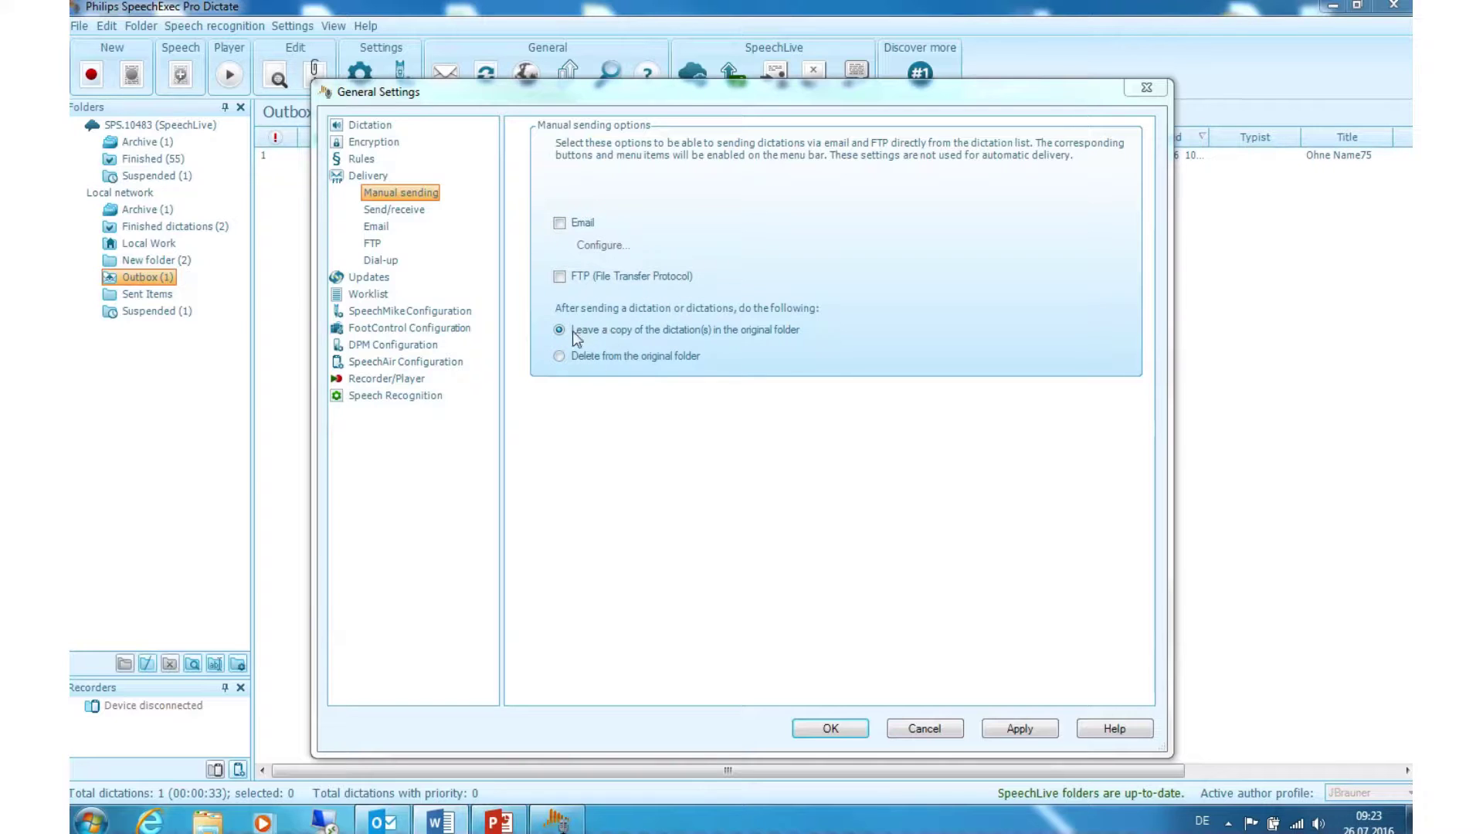
click(403, 212)
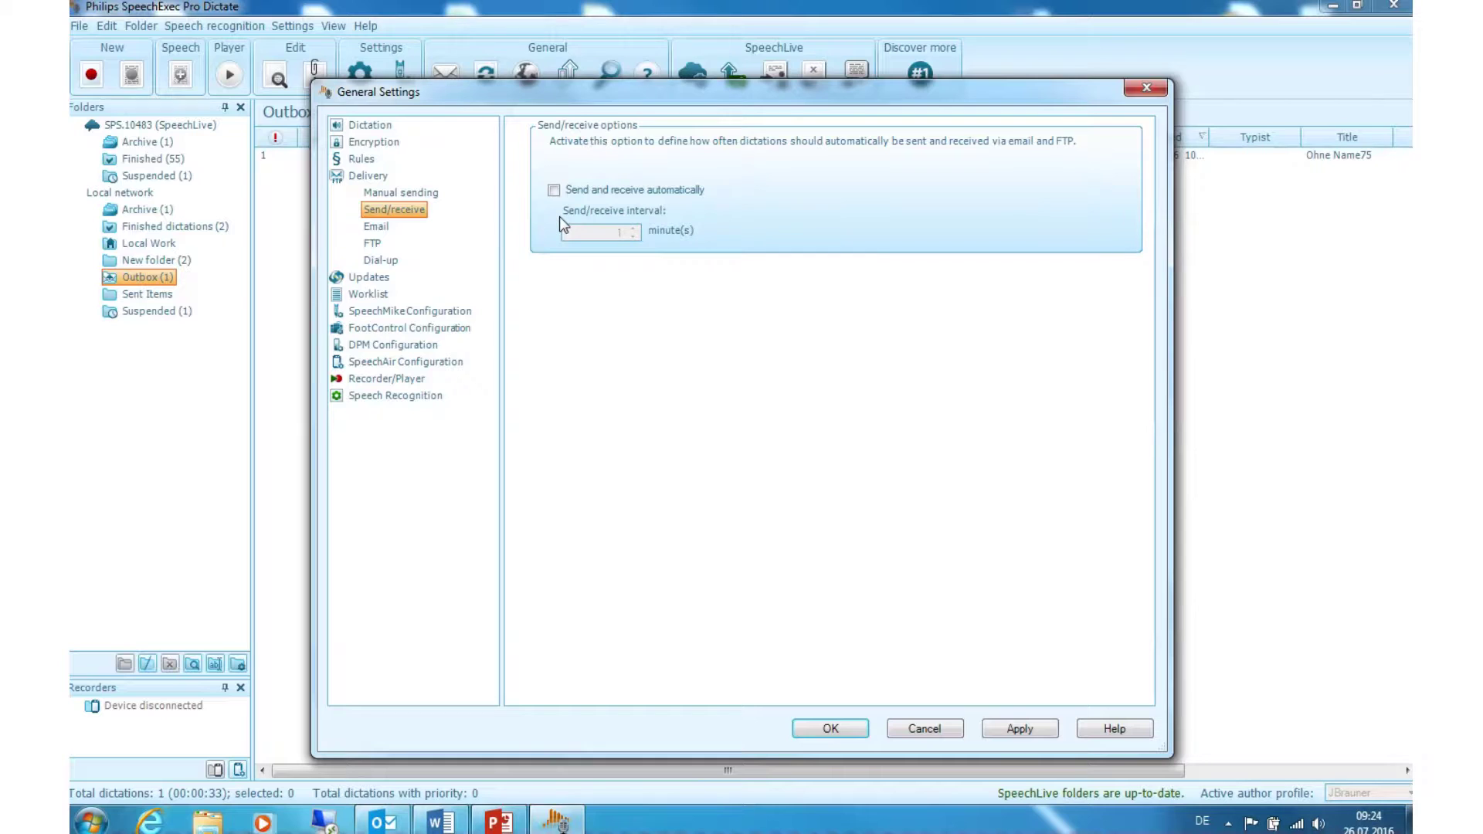
click(554, 191)
click(632, 229)
click(554, 192)
click(377, 230)
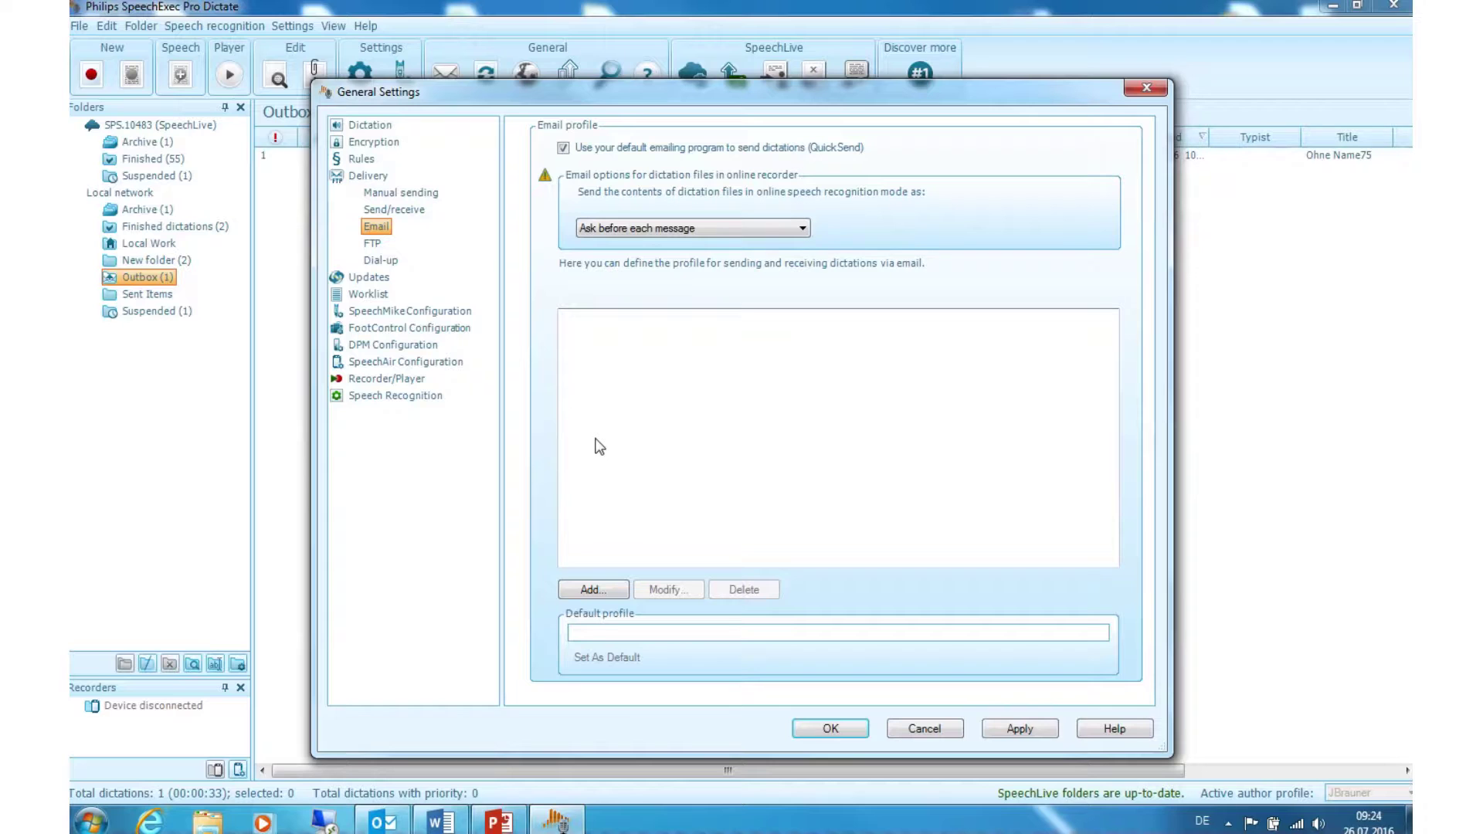
Step: Keep asking before sending speech recognition content, and add a named Simple MAPI email profile
click(693, 229)
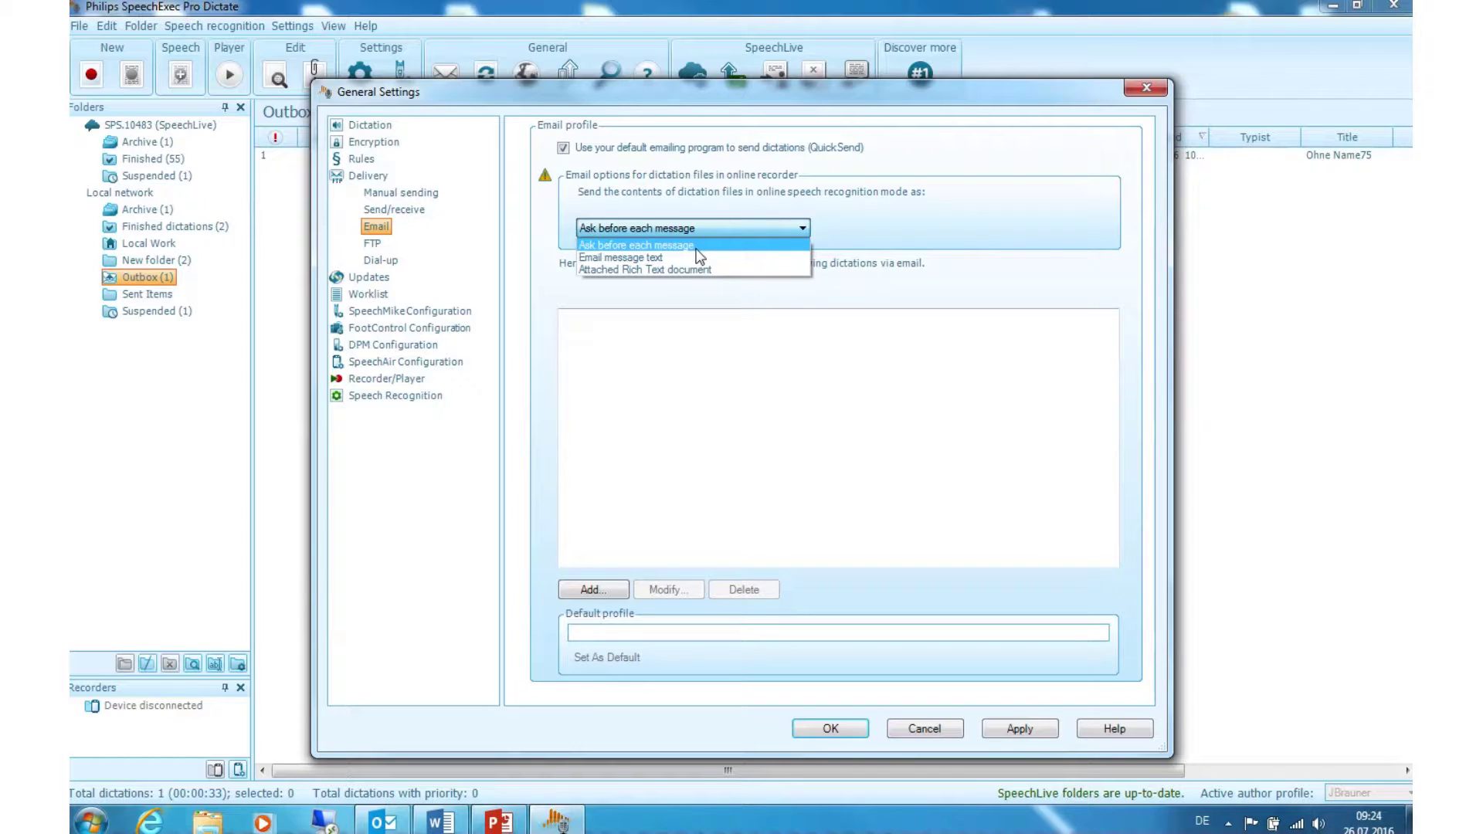
click(650, 246)
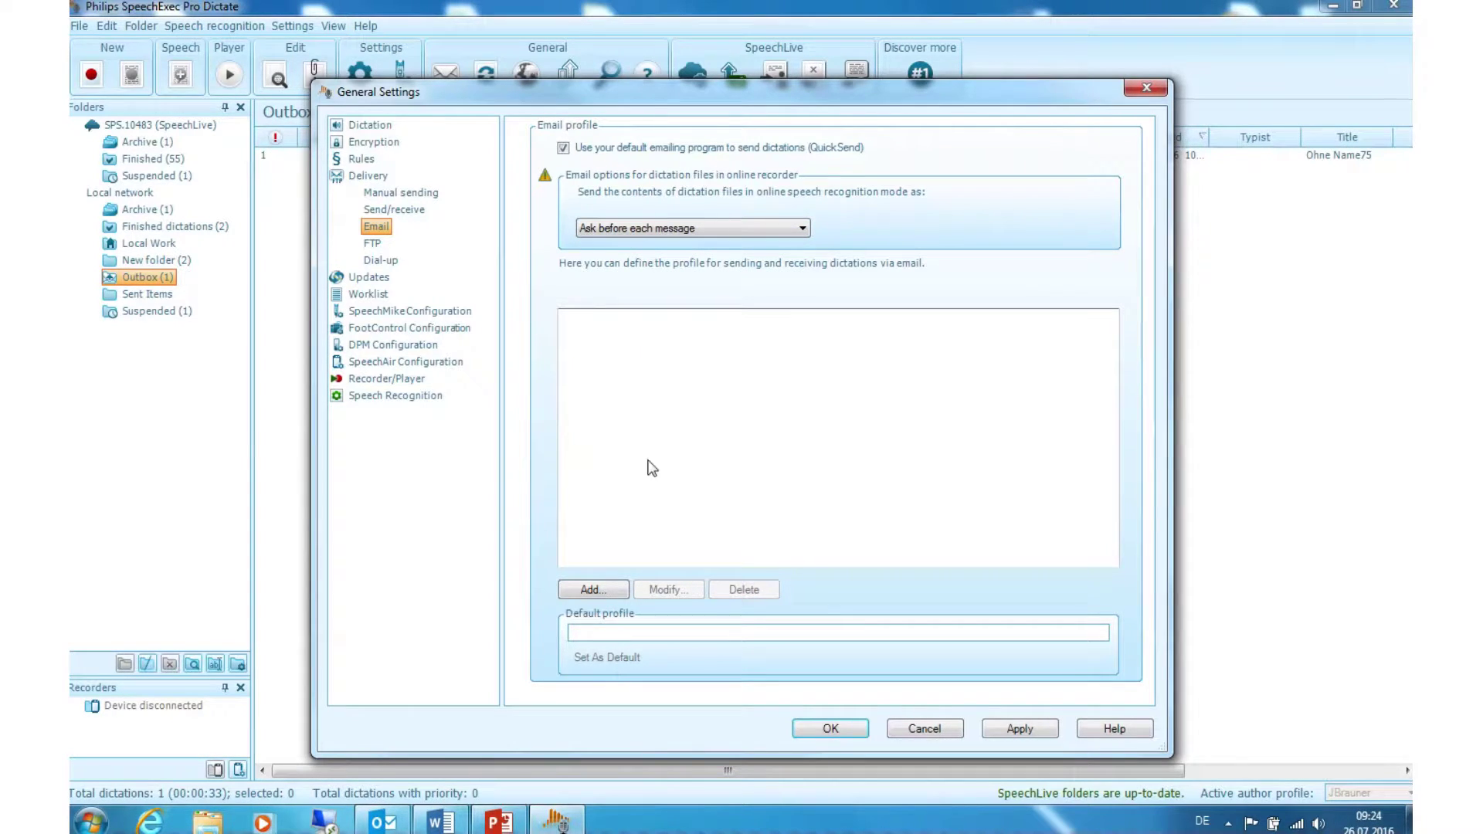
click(591, 591)
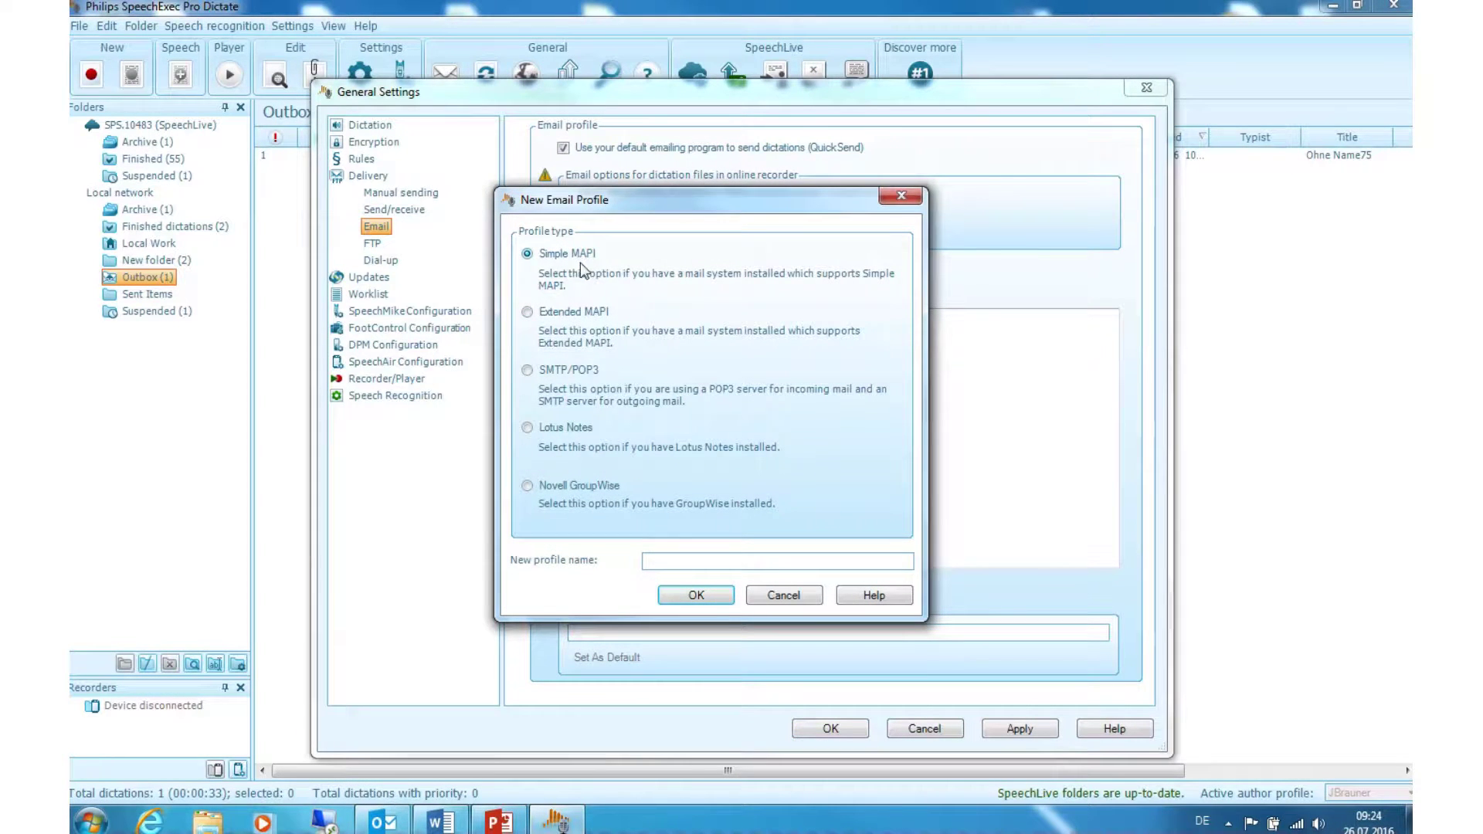
click(663, 558)
text(John)
click(687, 597)
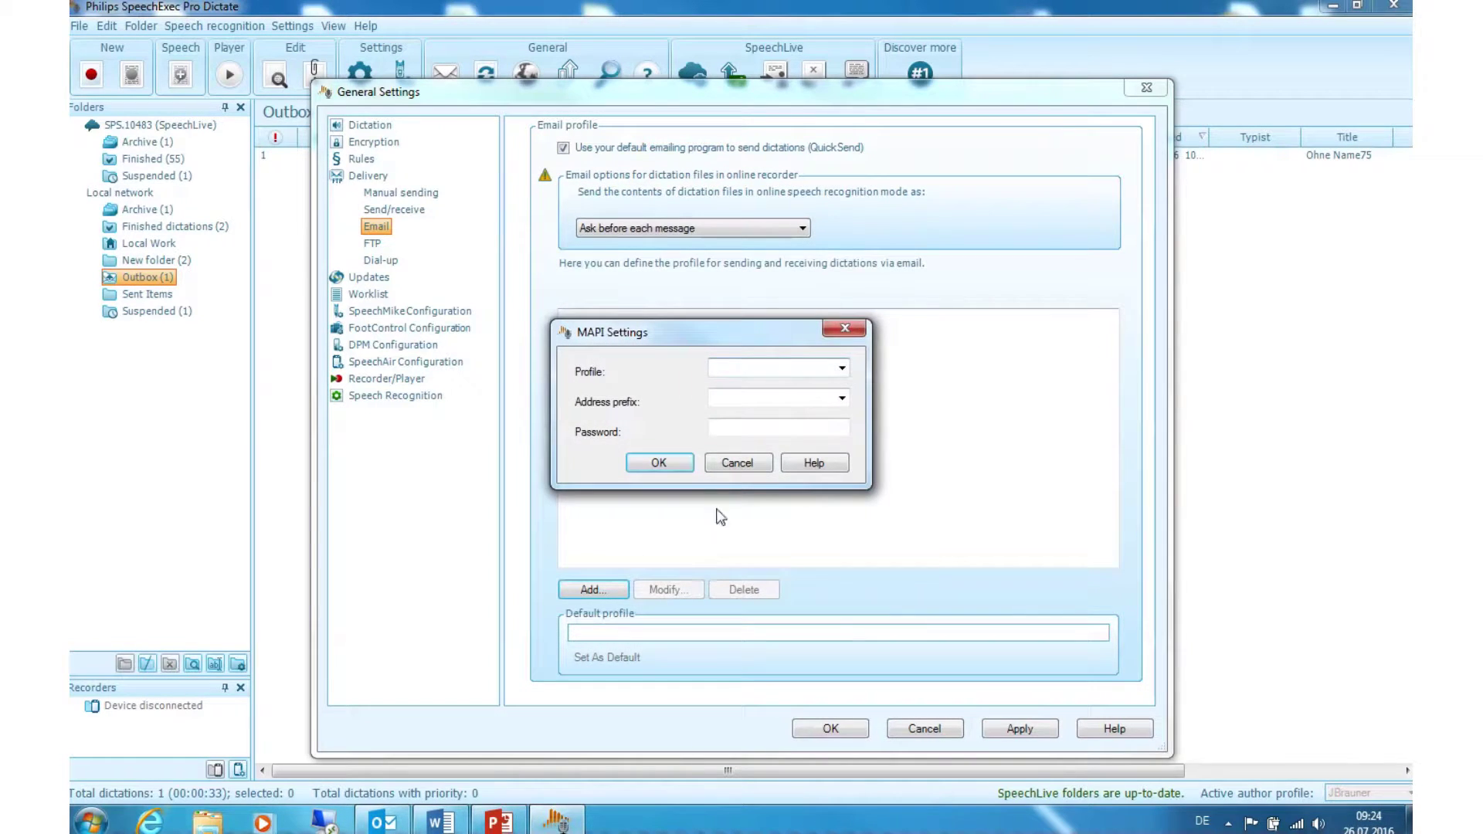
Step: Set the profile to Outlook with SMTP: prefix and its password, accepting it as default
click(842, 369)
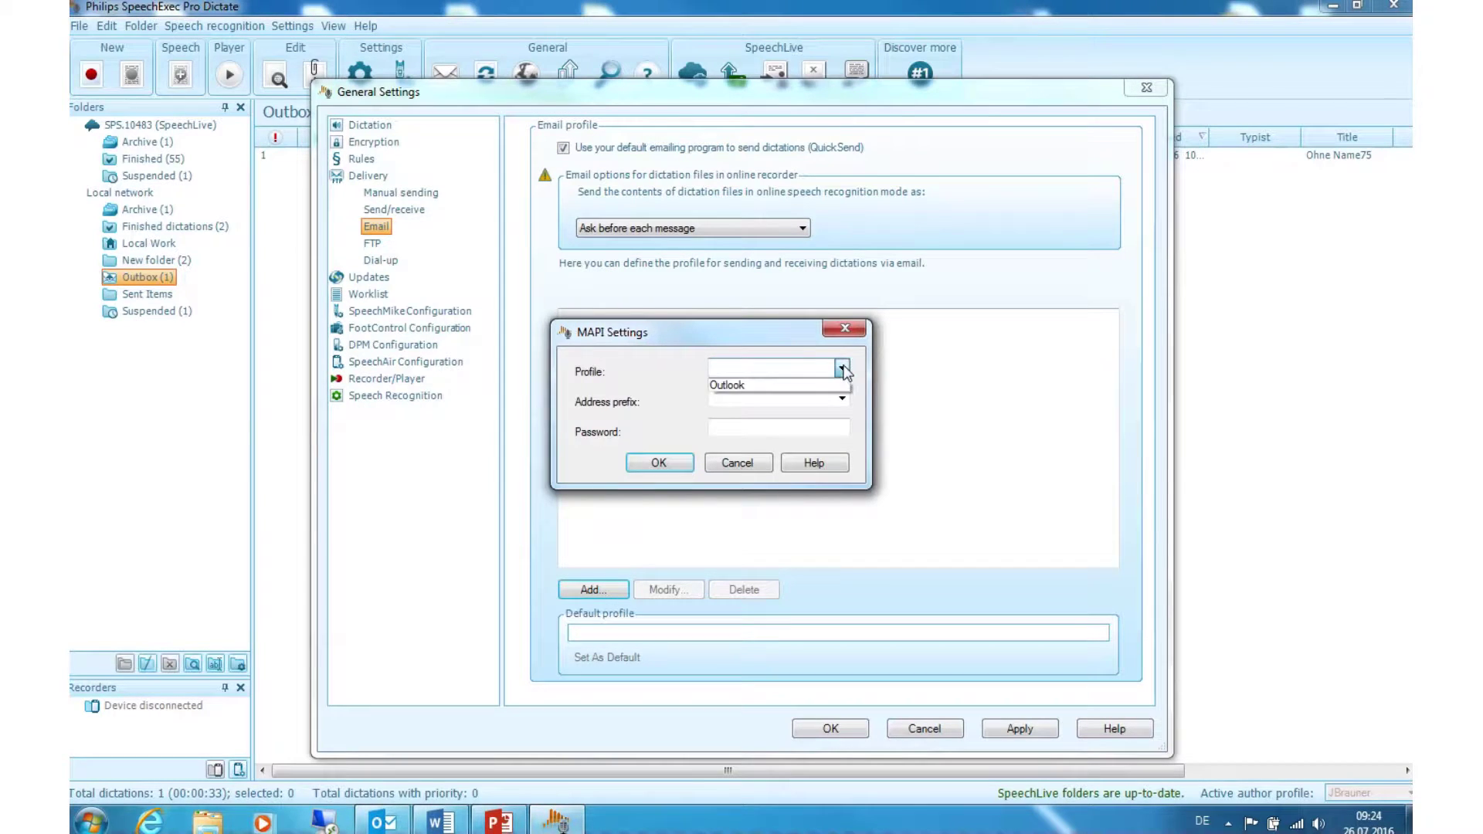
click(788, 388)
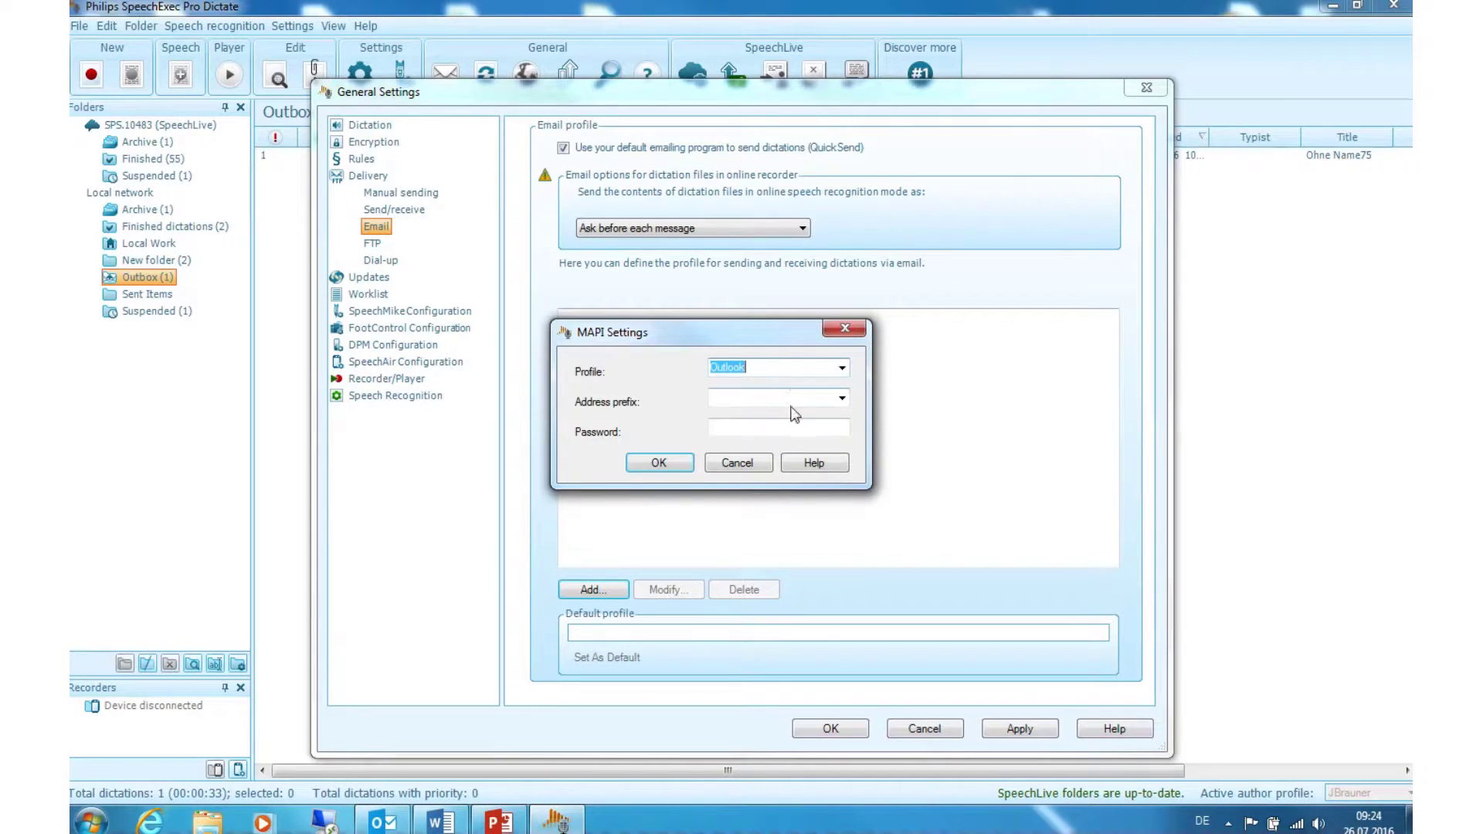
click(841, 400)
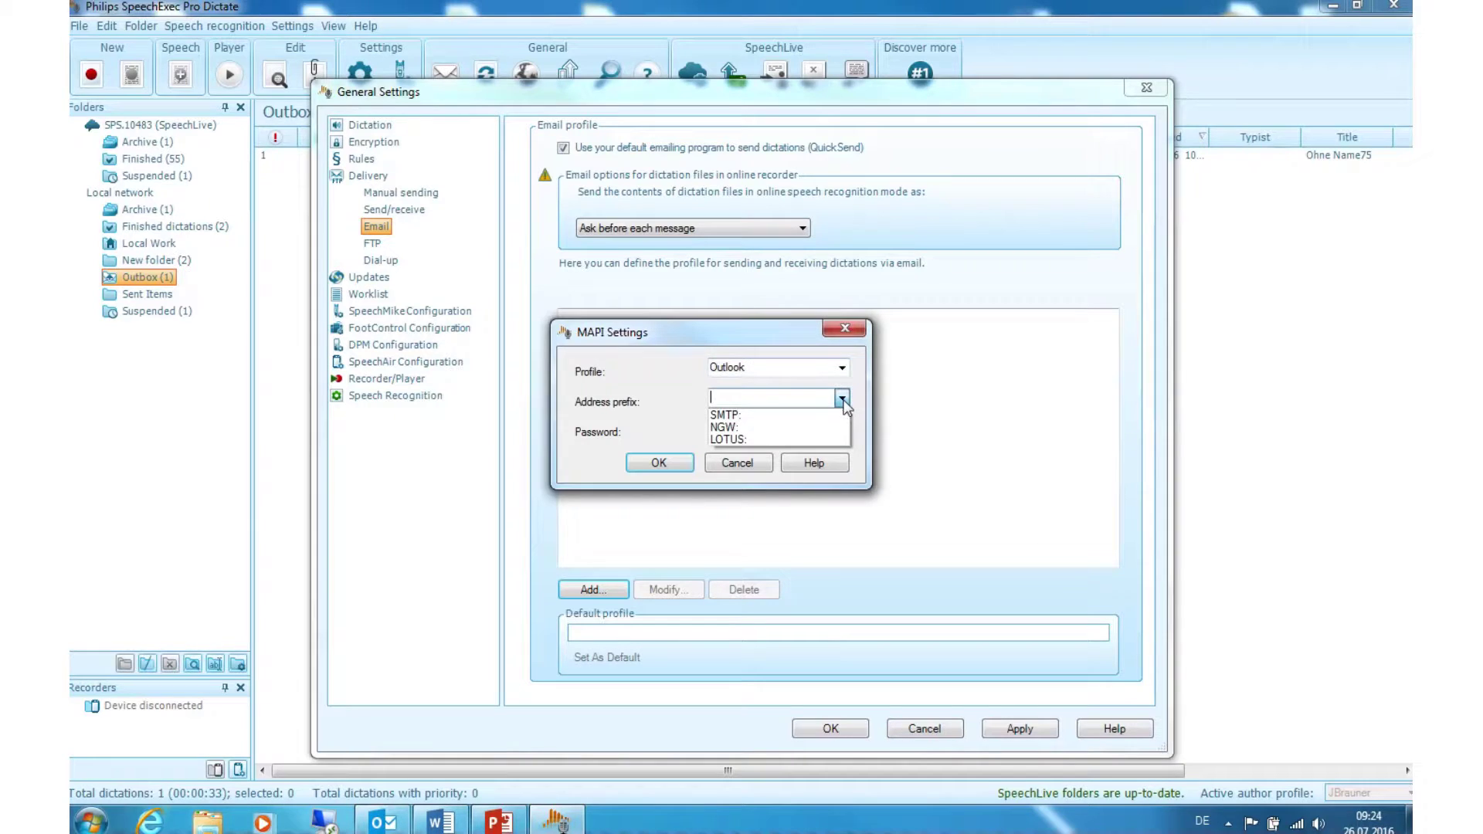
click(774, 415)
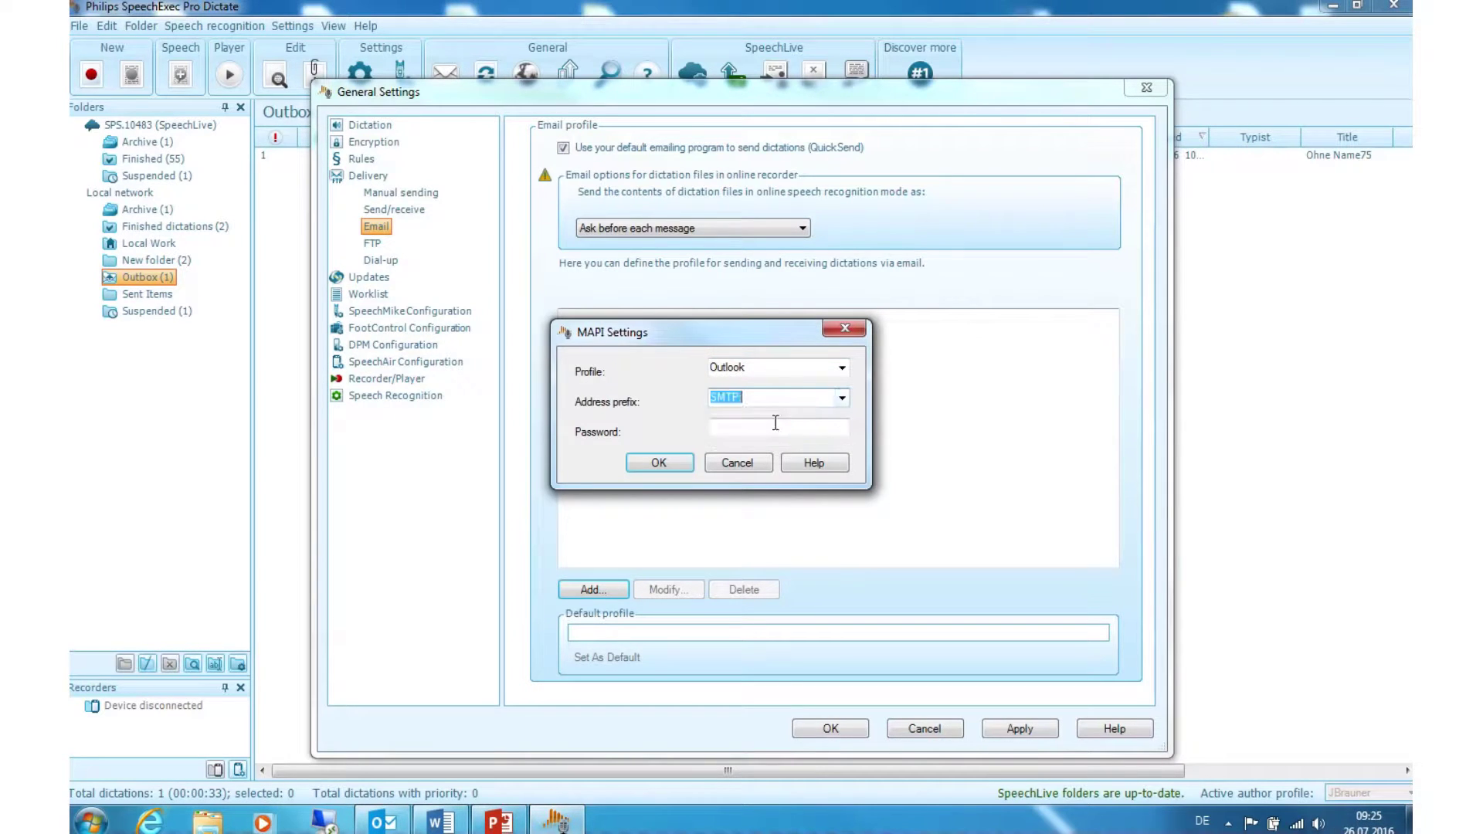
click(778, 429)
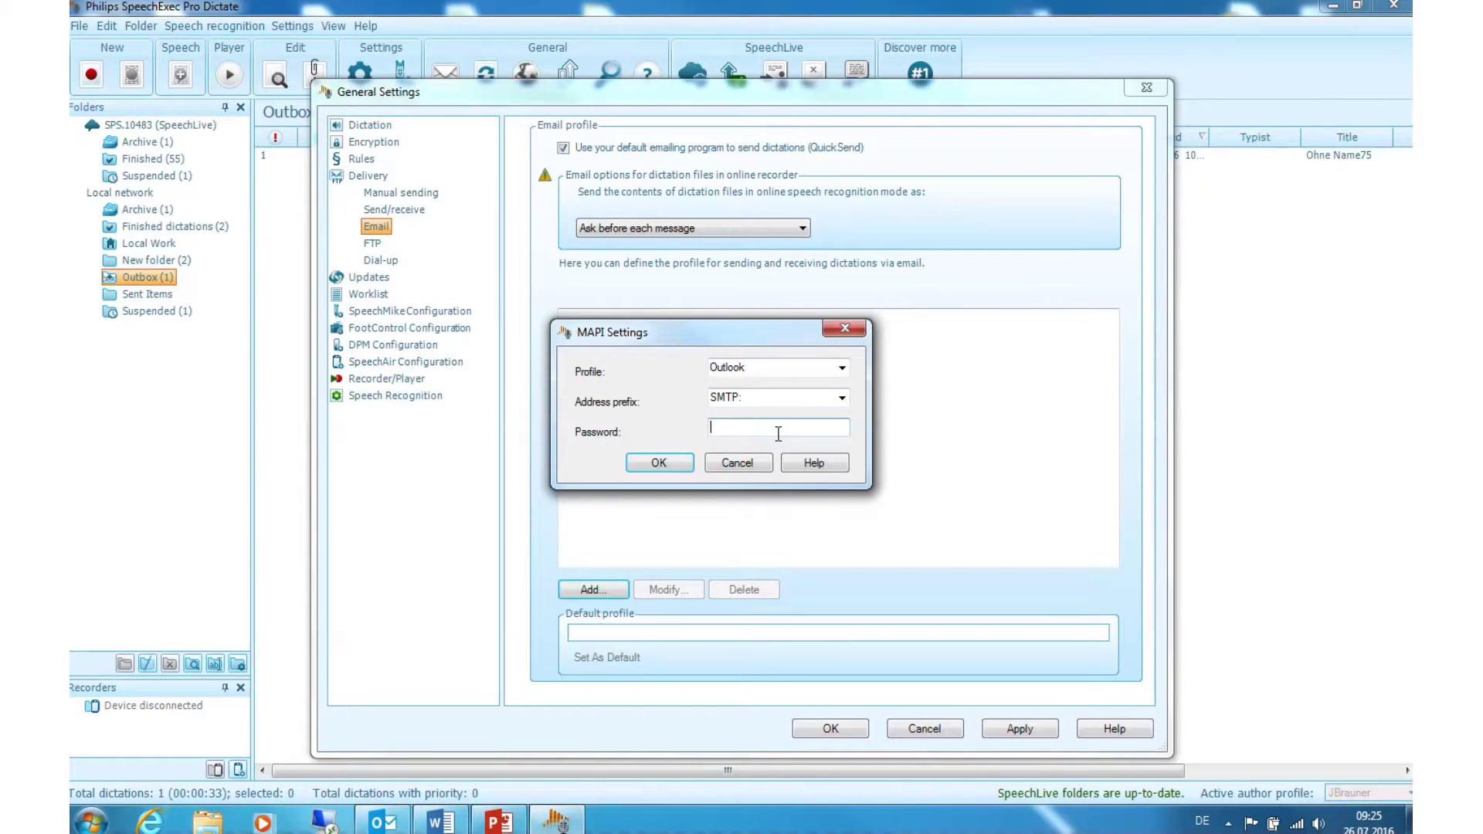
text(***********)
key(Return)
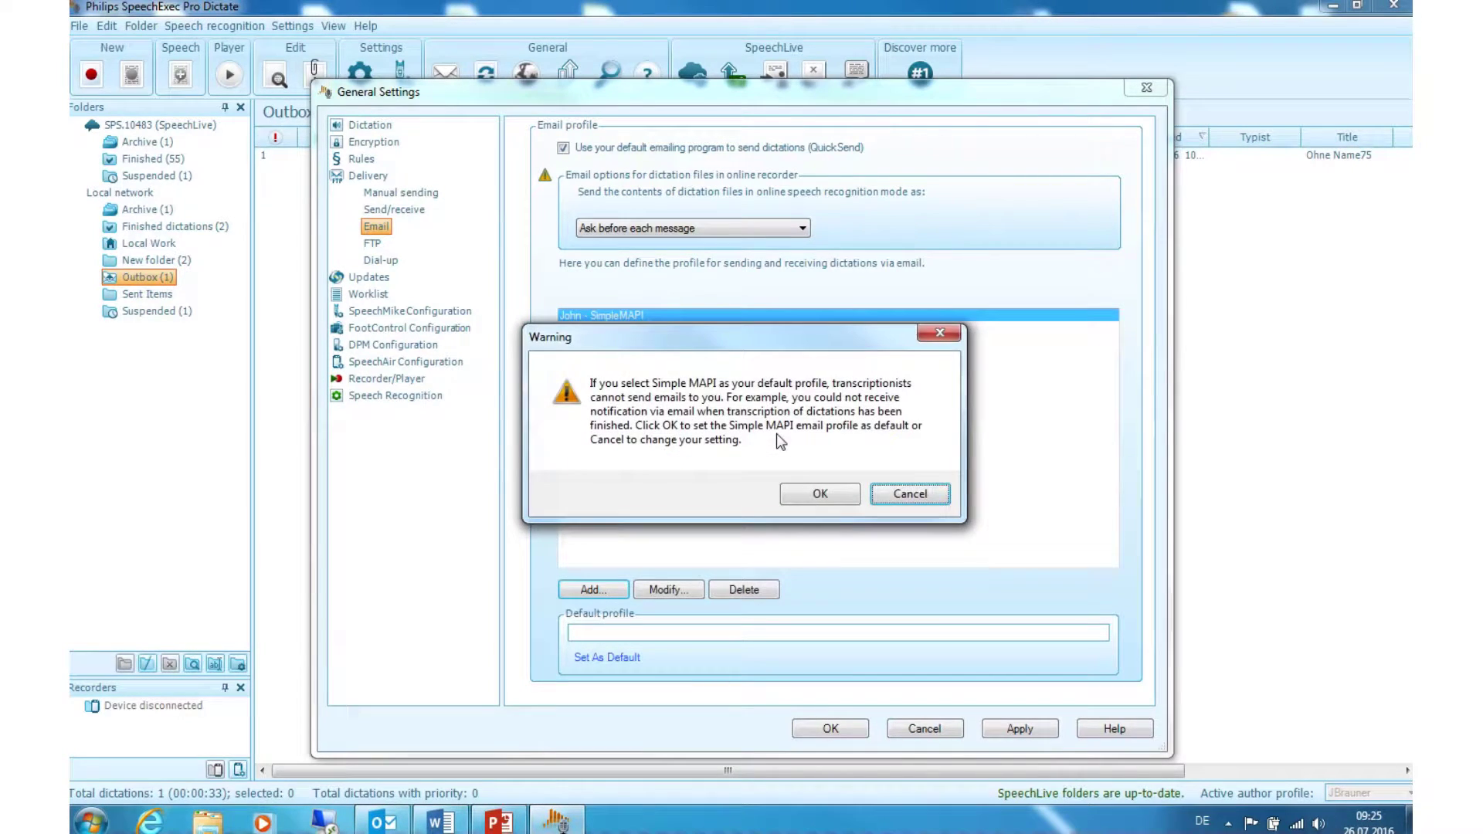
click(796, 490)
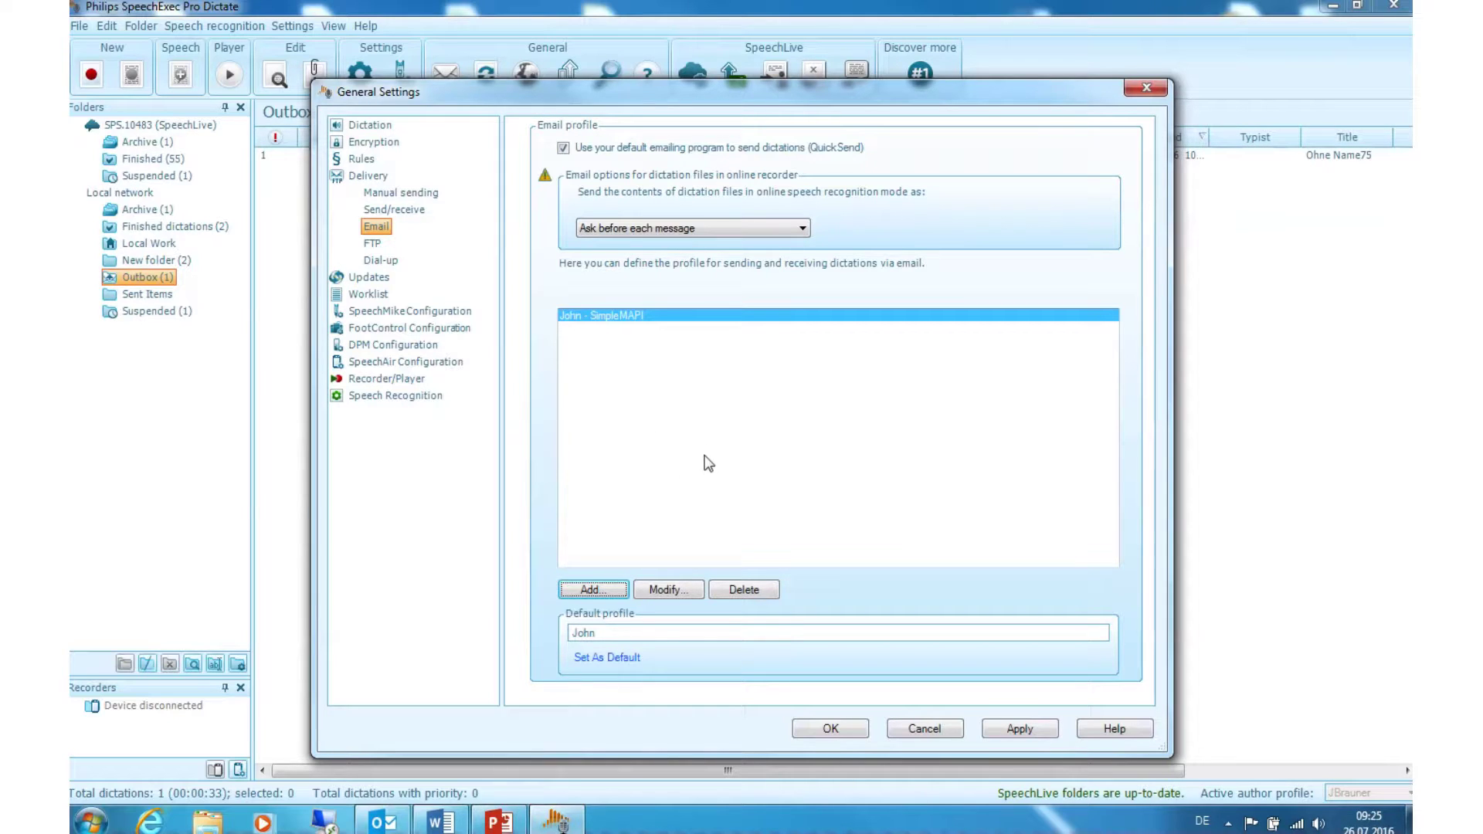
Step: Check the FTP and Dial-up pages, leaving dial-up off, then apply and save the settings
click(372, 244)
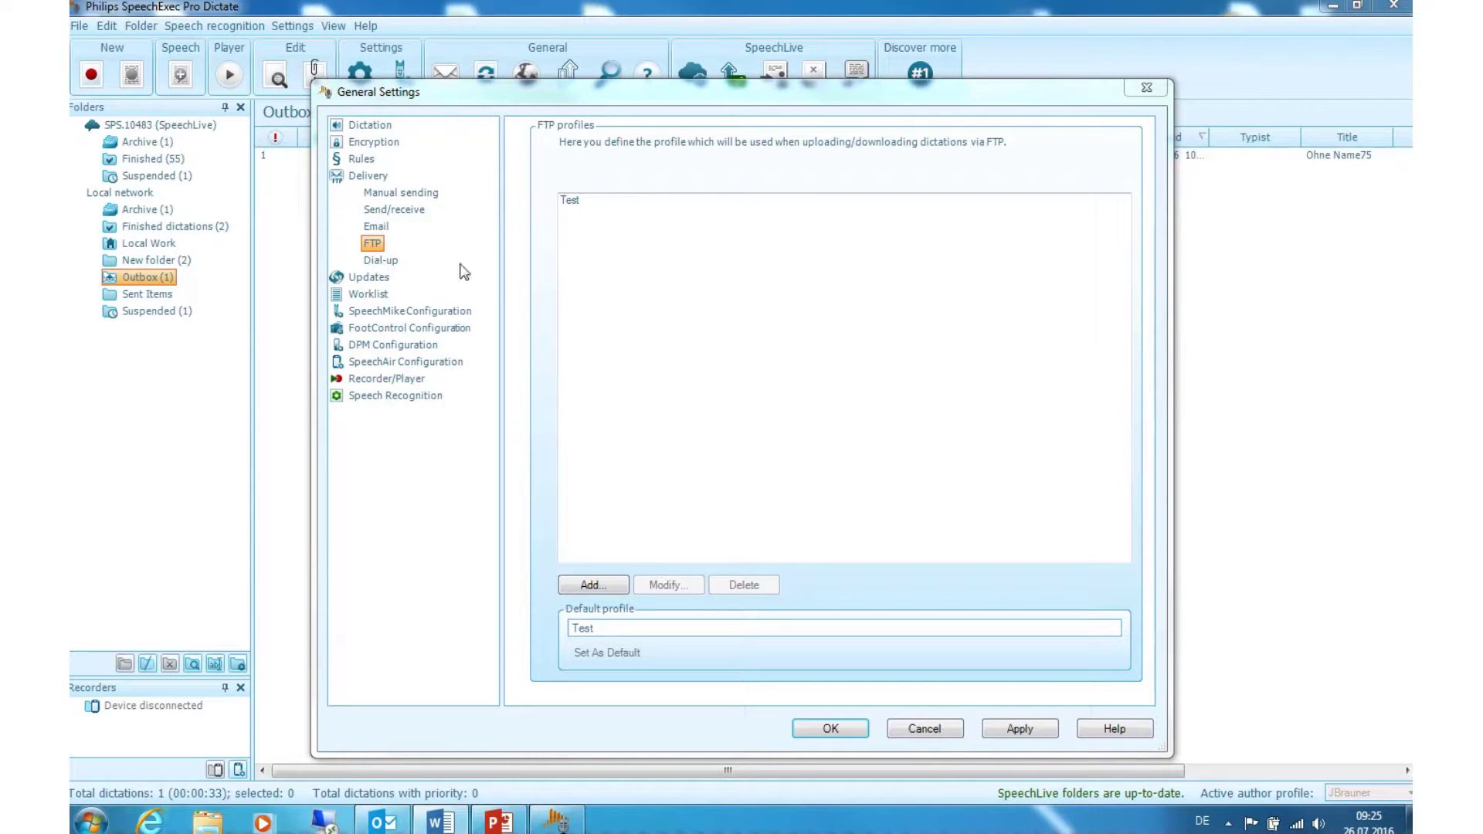
click(387, 263)
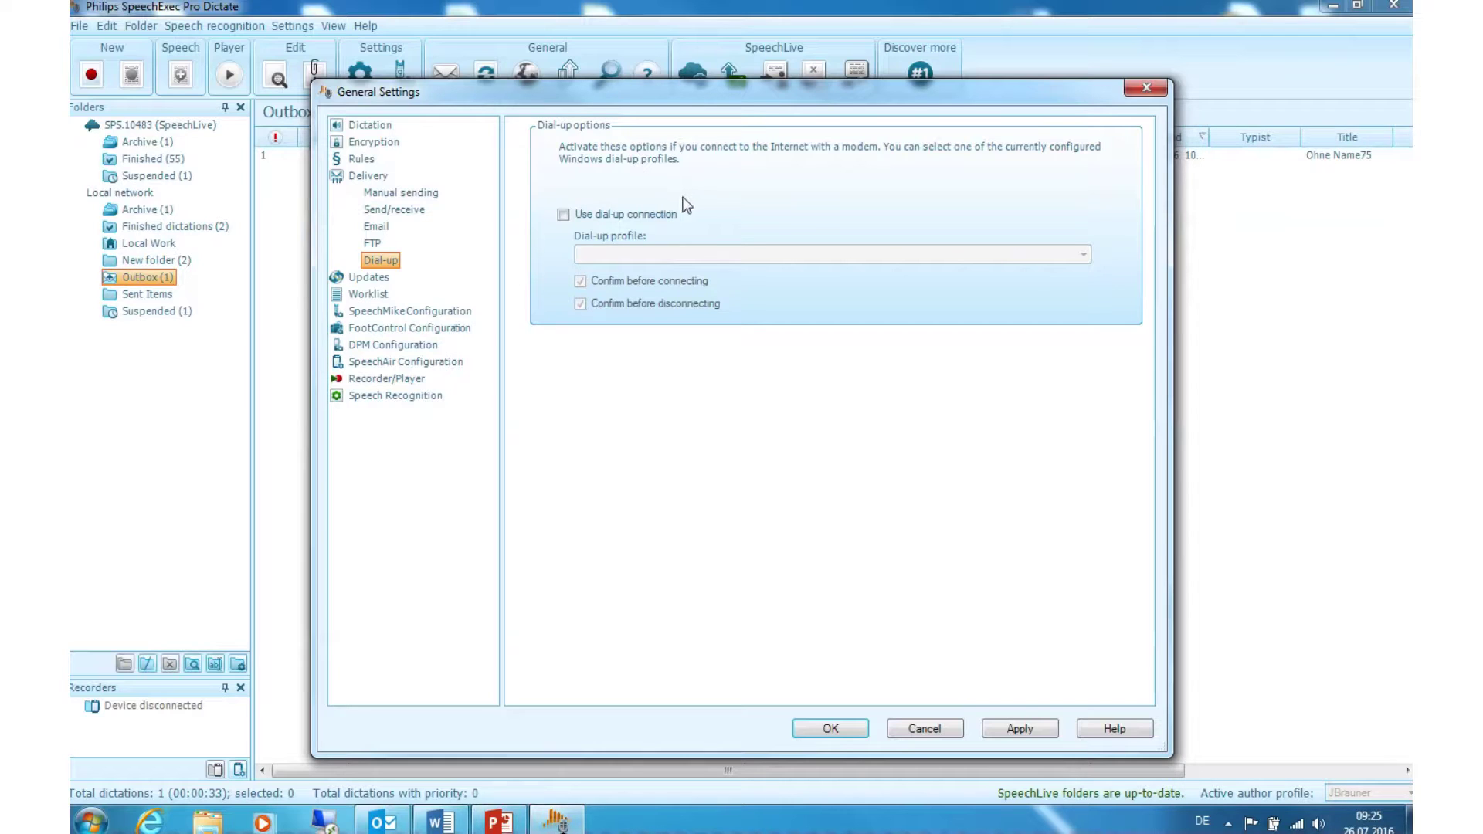
click(564, 215)
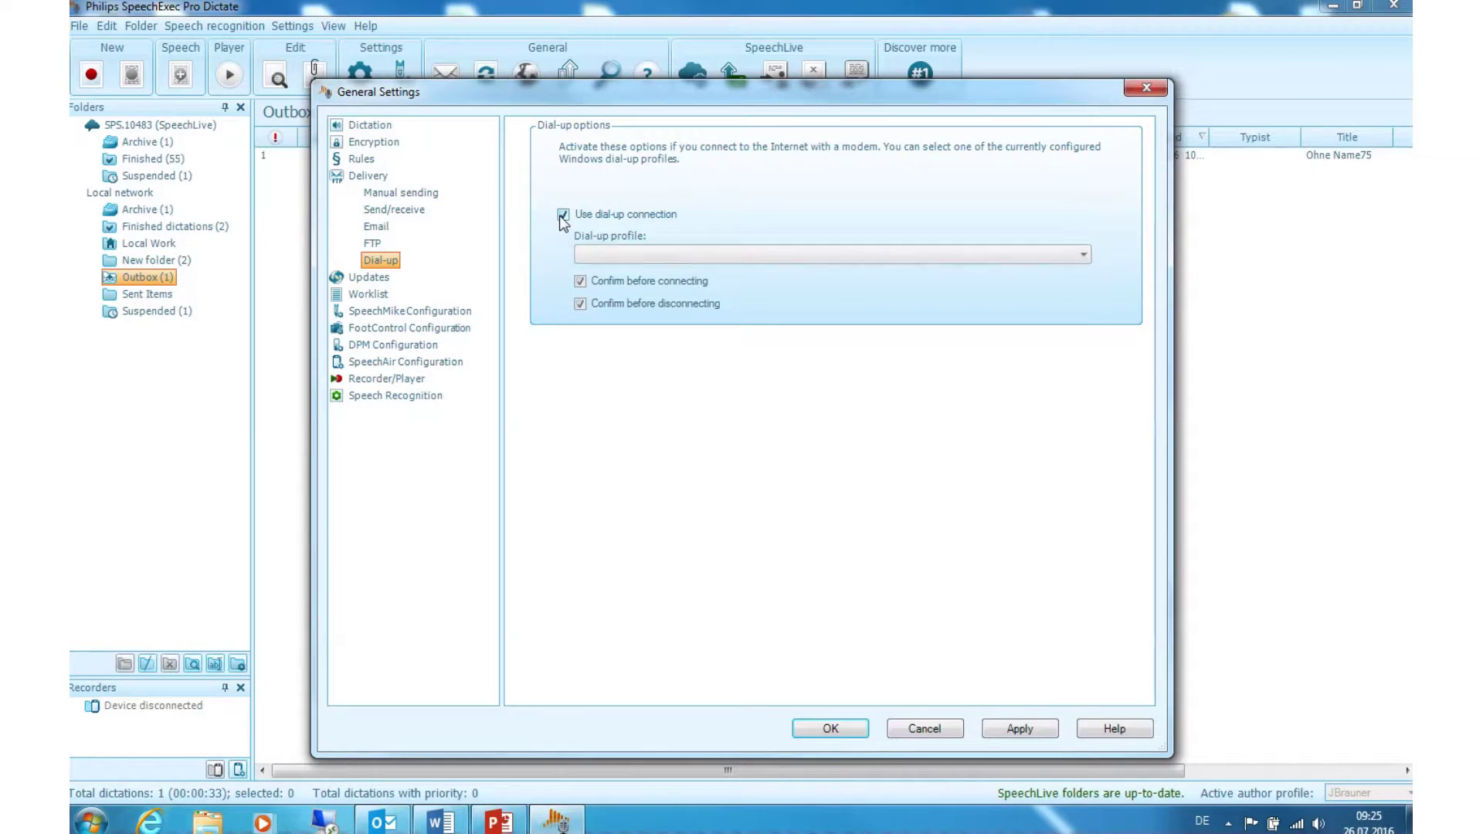
click(563, 216)
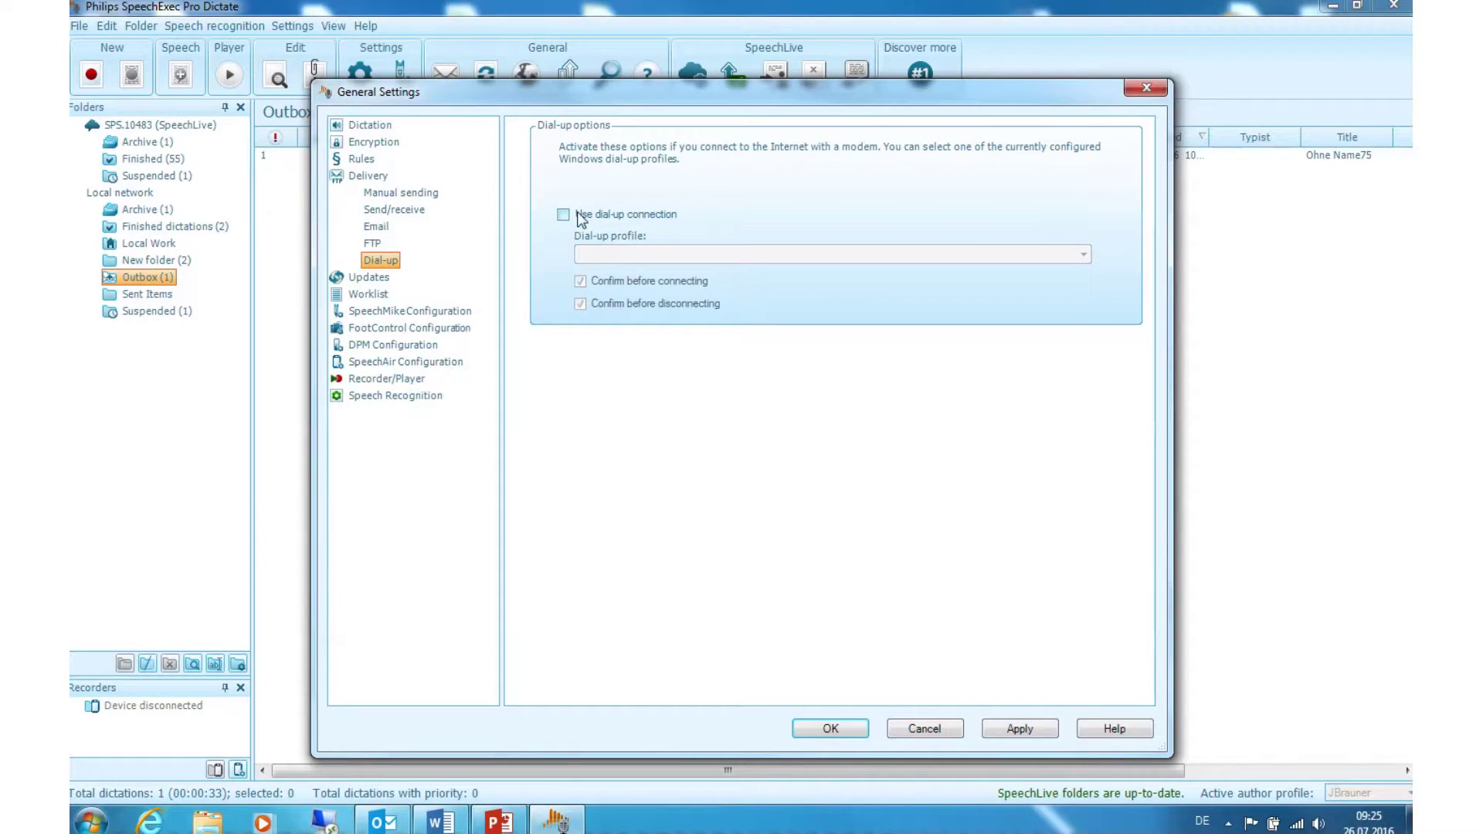
click(1002, 729)
click(831, 730)
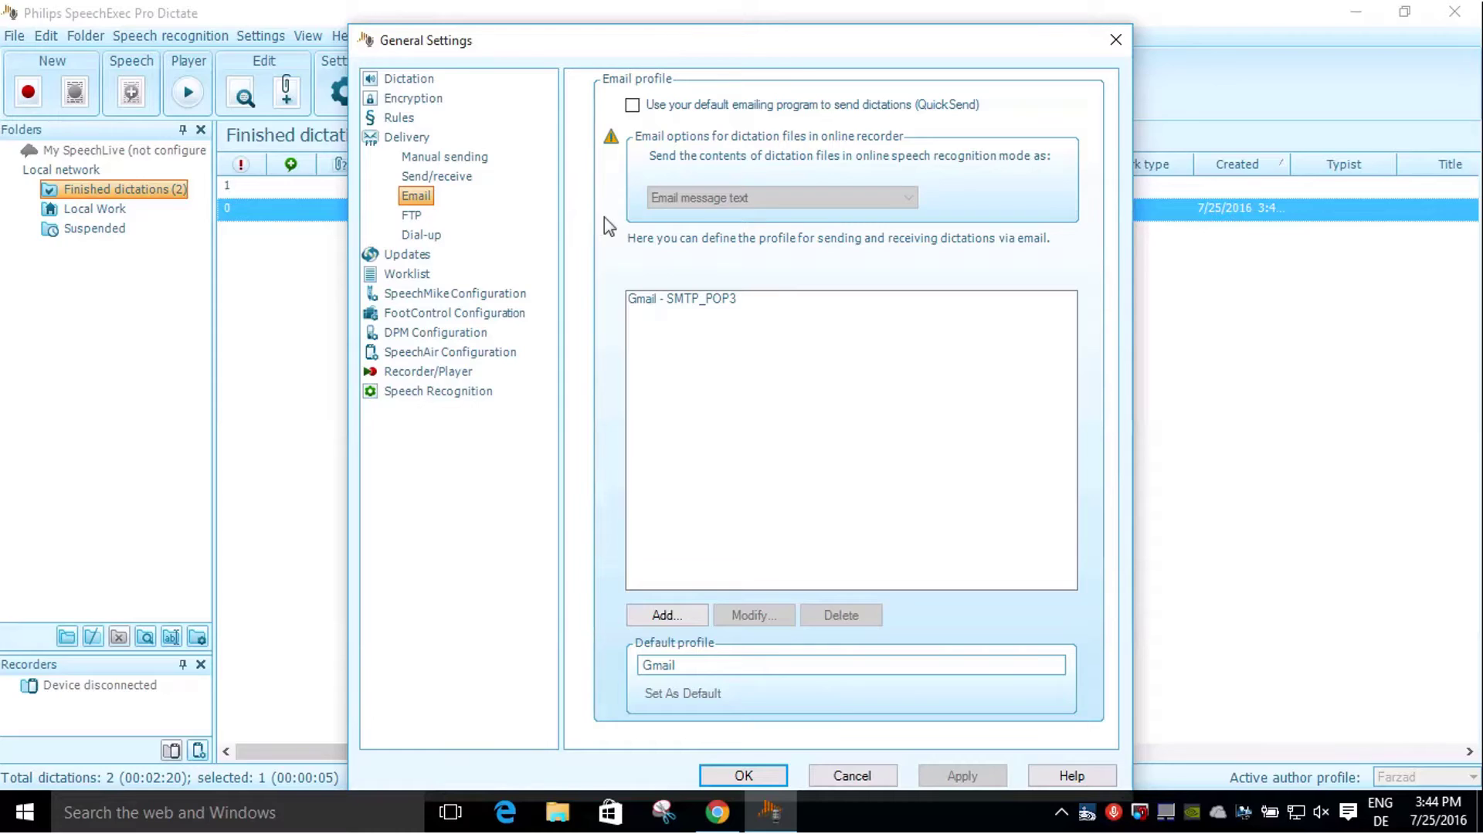
Step: Add a new FTP delivery profile under Delivery > FTP and give it a name
click(411, 216)
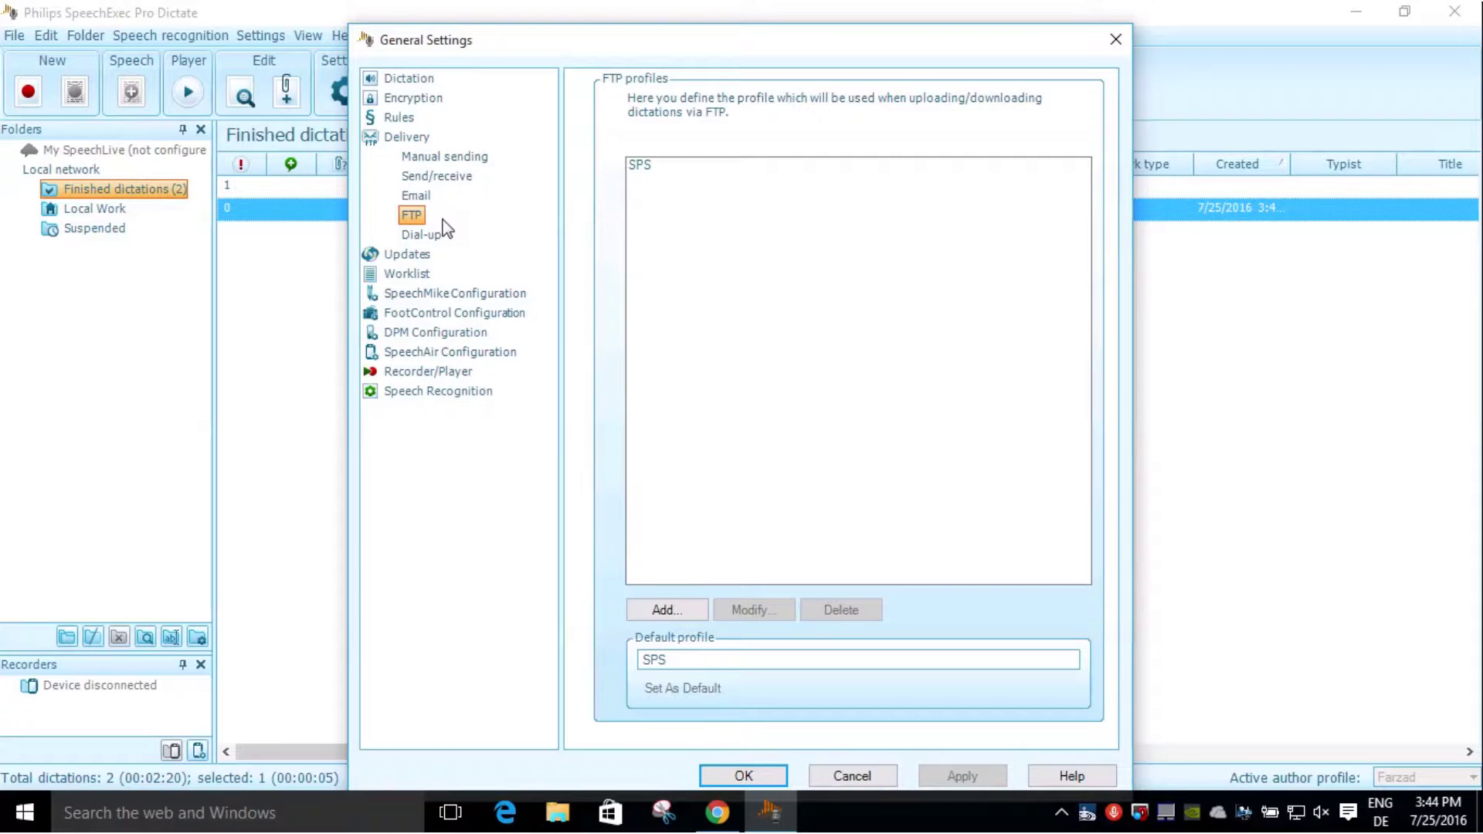
click(664, 609)
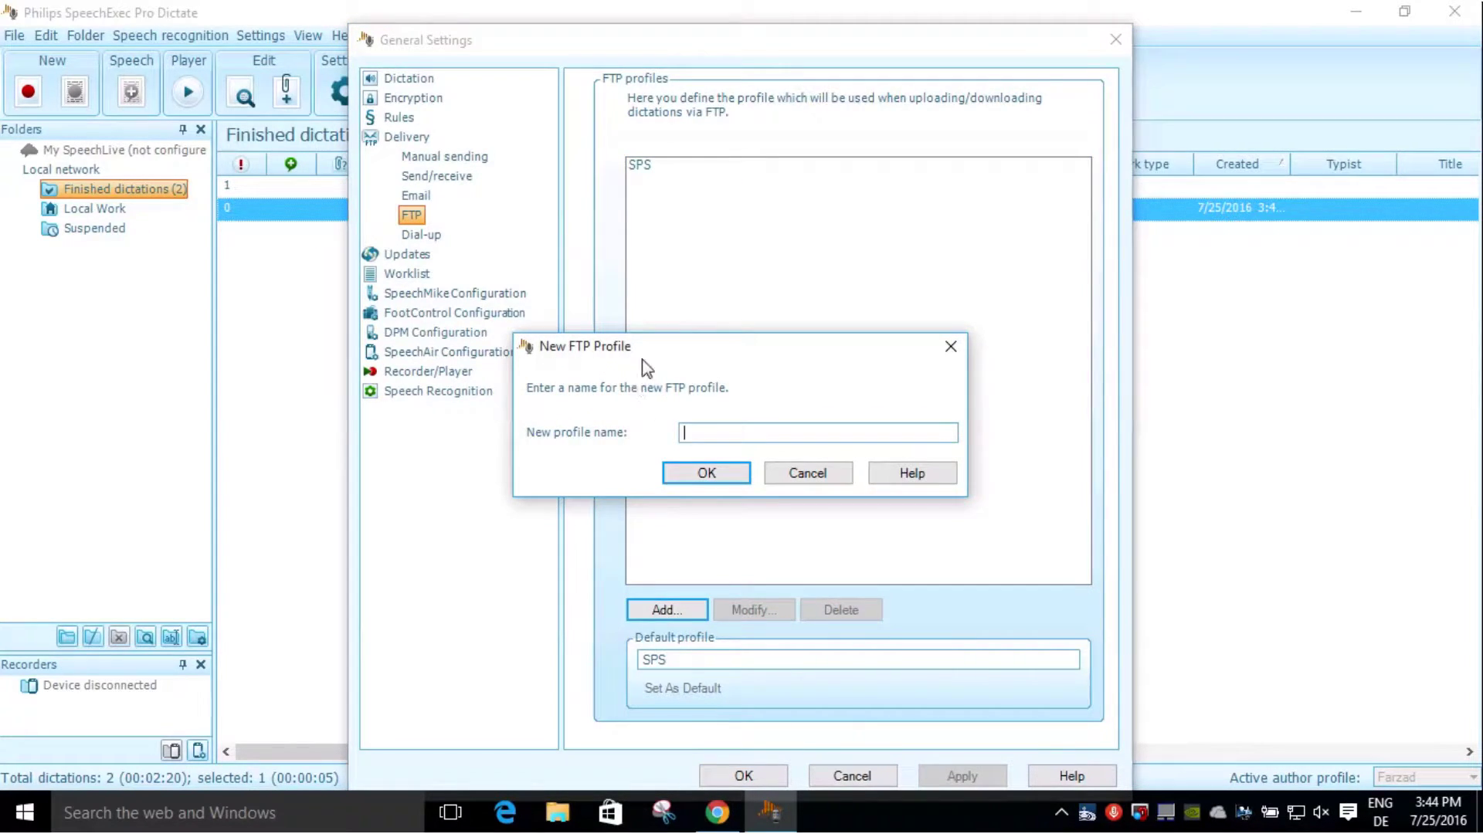
text(John)
click(705, 474)
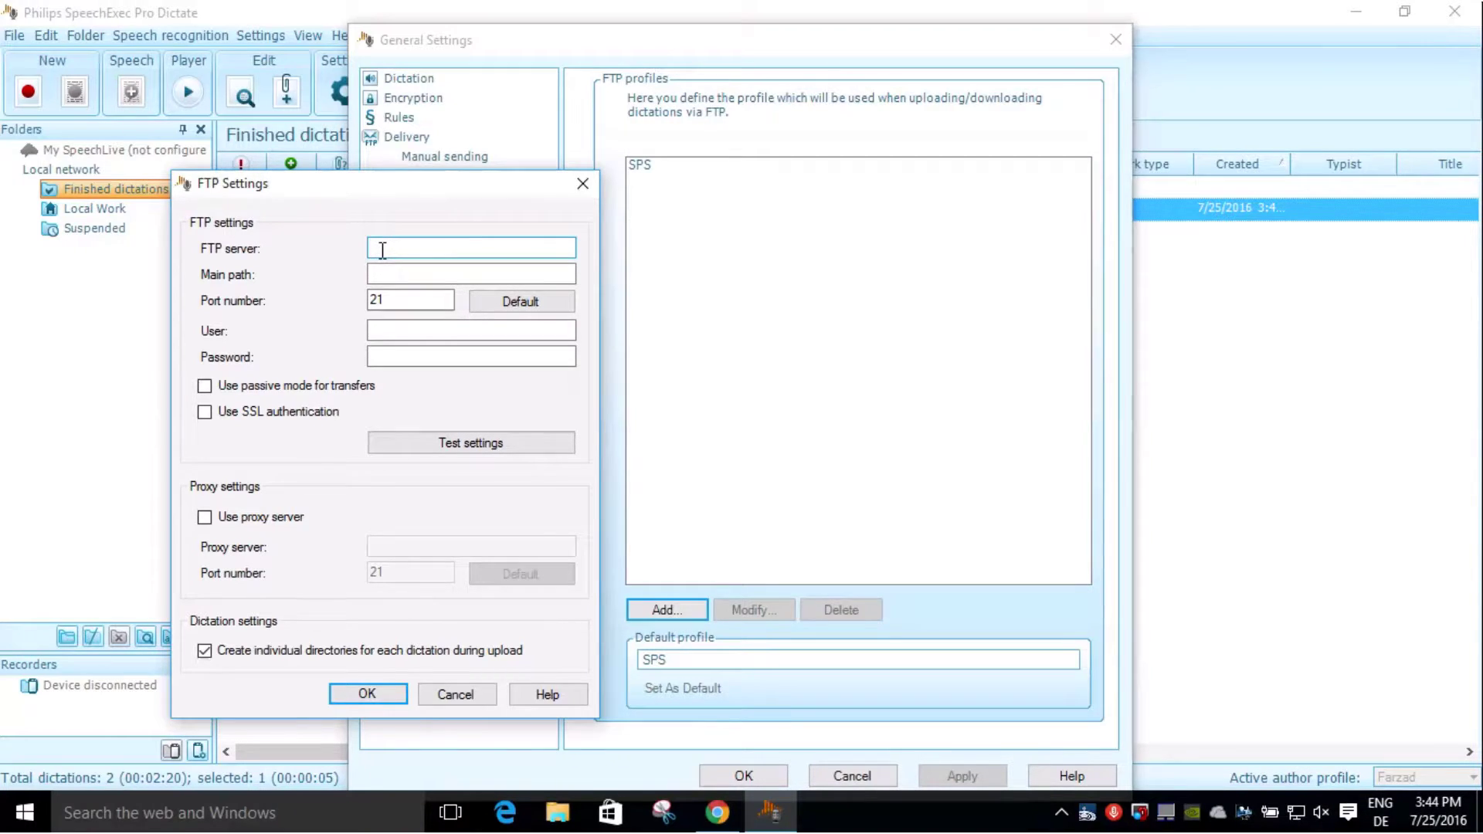
Step: Enter FTP server 192.168.1.98, main path /homes/sps, and the user name and password
text(192.168.1.98)
key(Tab)
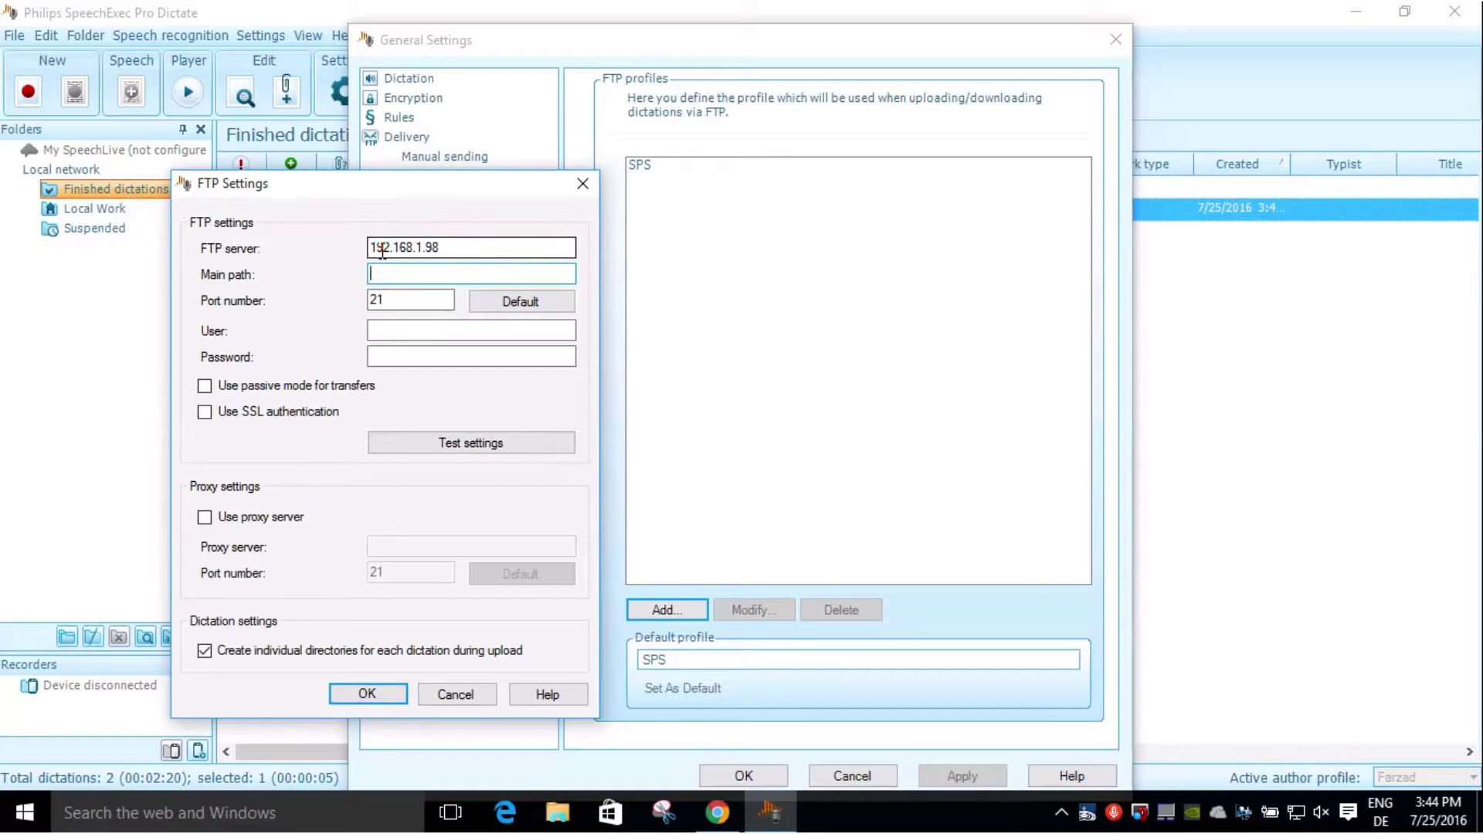
text(/homes/sps)
key(Tab)
key(Tab)
key(Tab)
text(SPSTraining)
key(Tab)
text(*******)
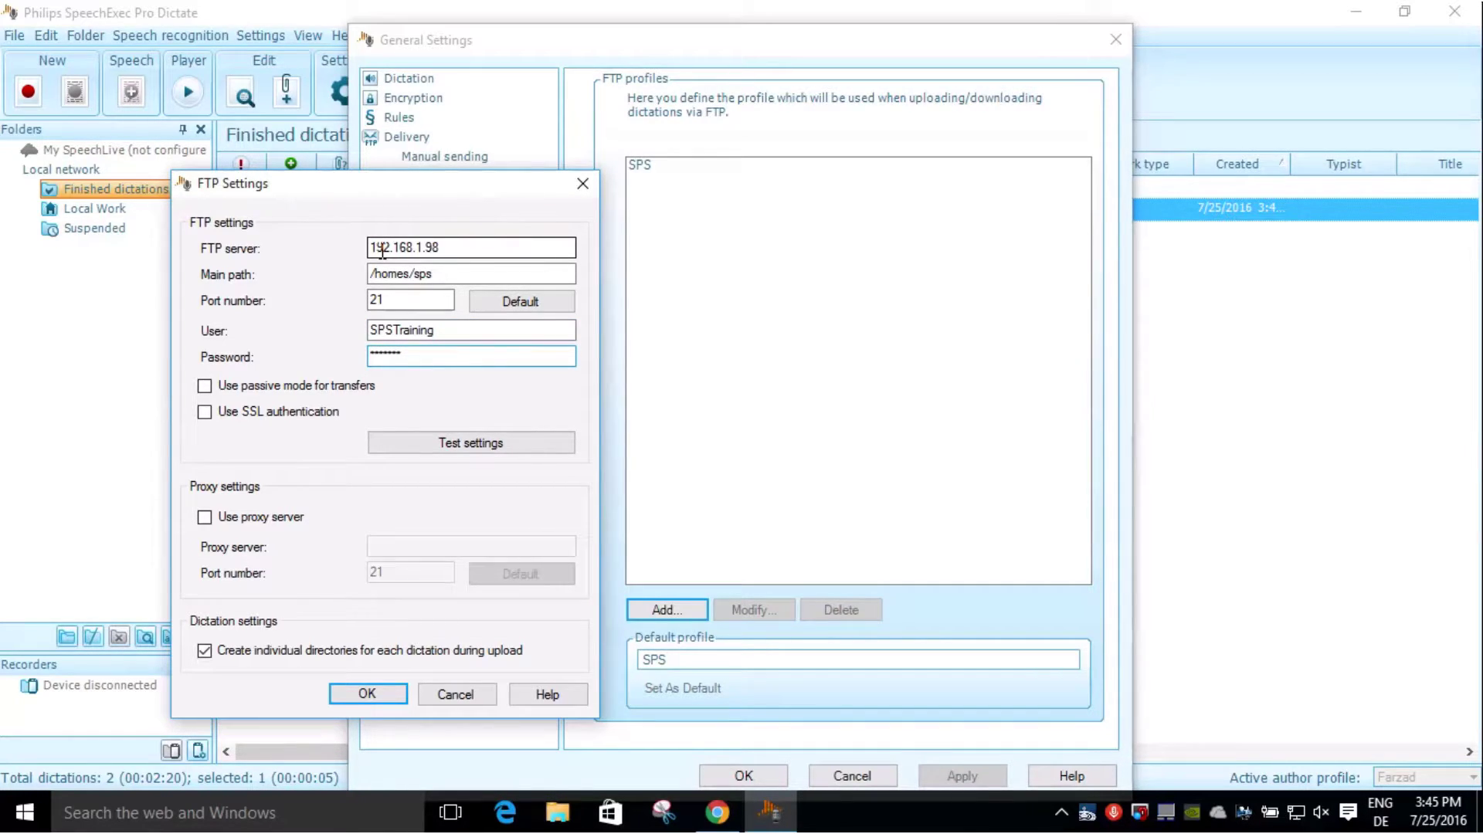
key(BackSpace)
key(BackSpace)
key(BackSpace)
key(BackSpace)
key(BackSpace)
key(BackSpace)
key(BackSpace)
text(************)
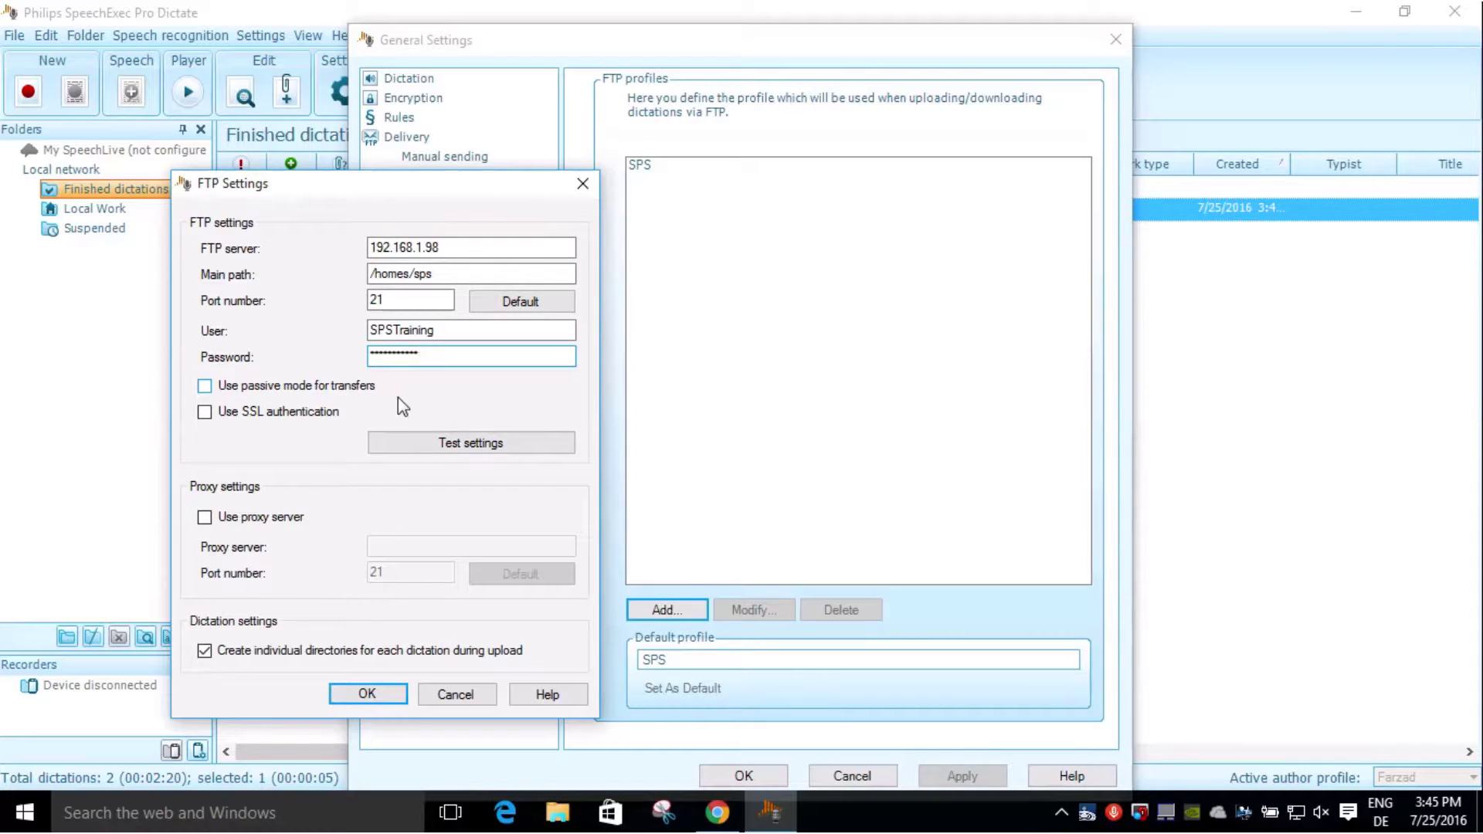
Step: Test the FTP connection successfully and save the new profile
click(434, 446)
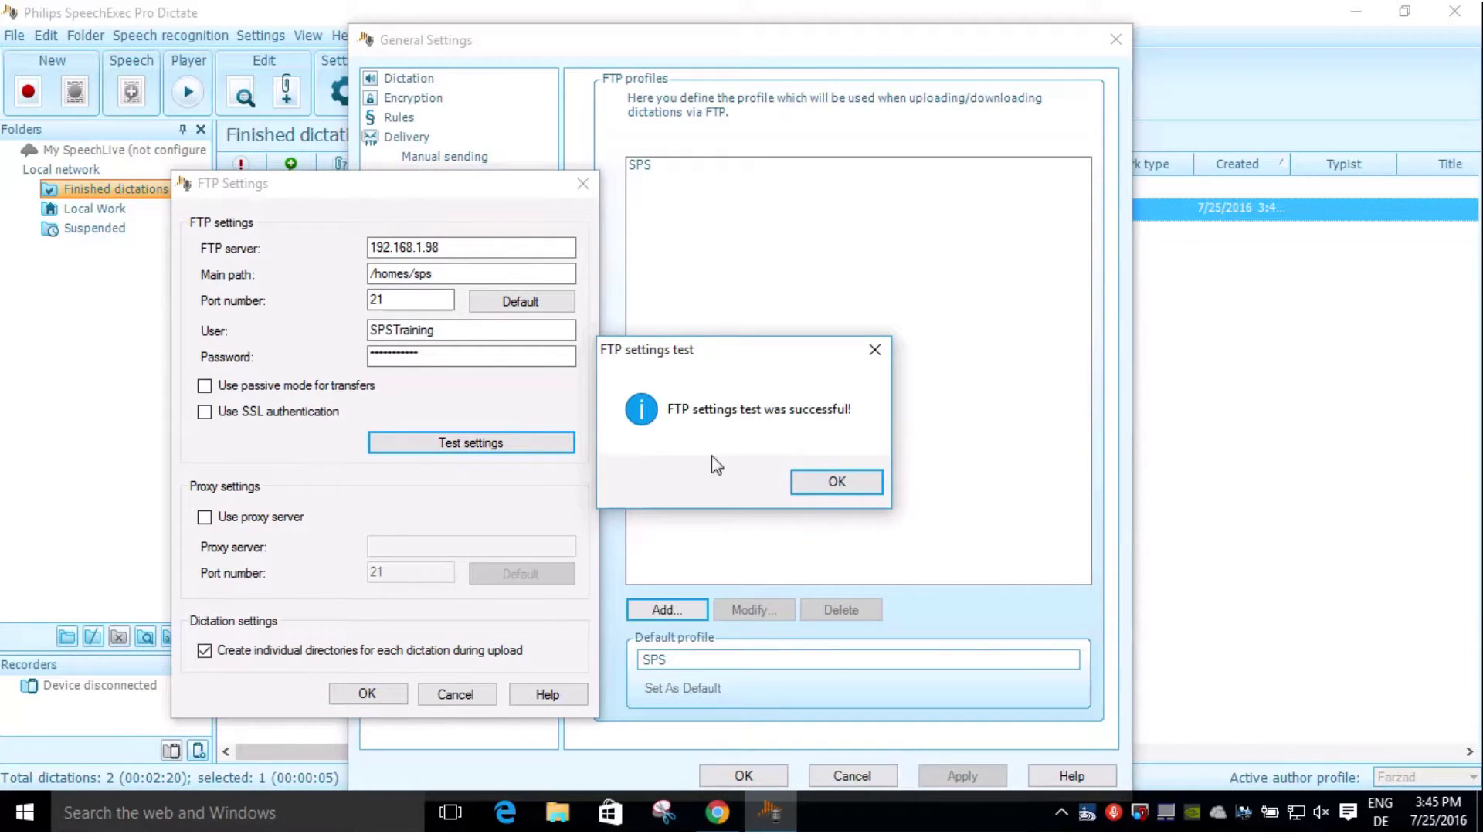
click(822, 485)
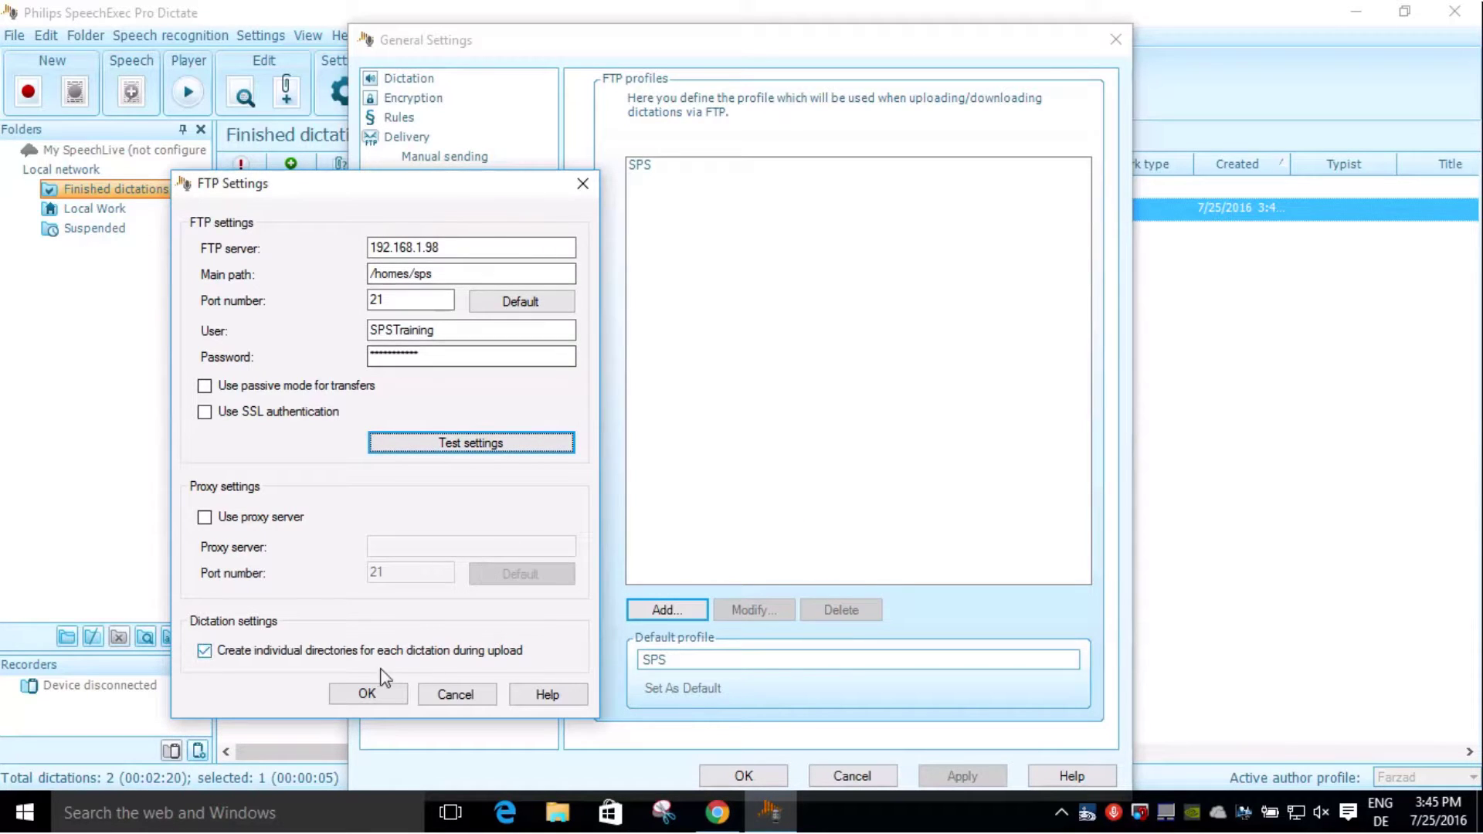
click(365, 693)
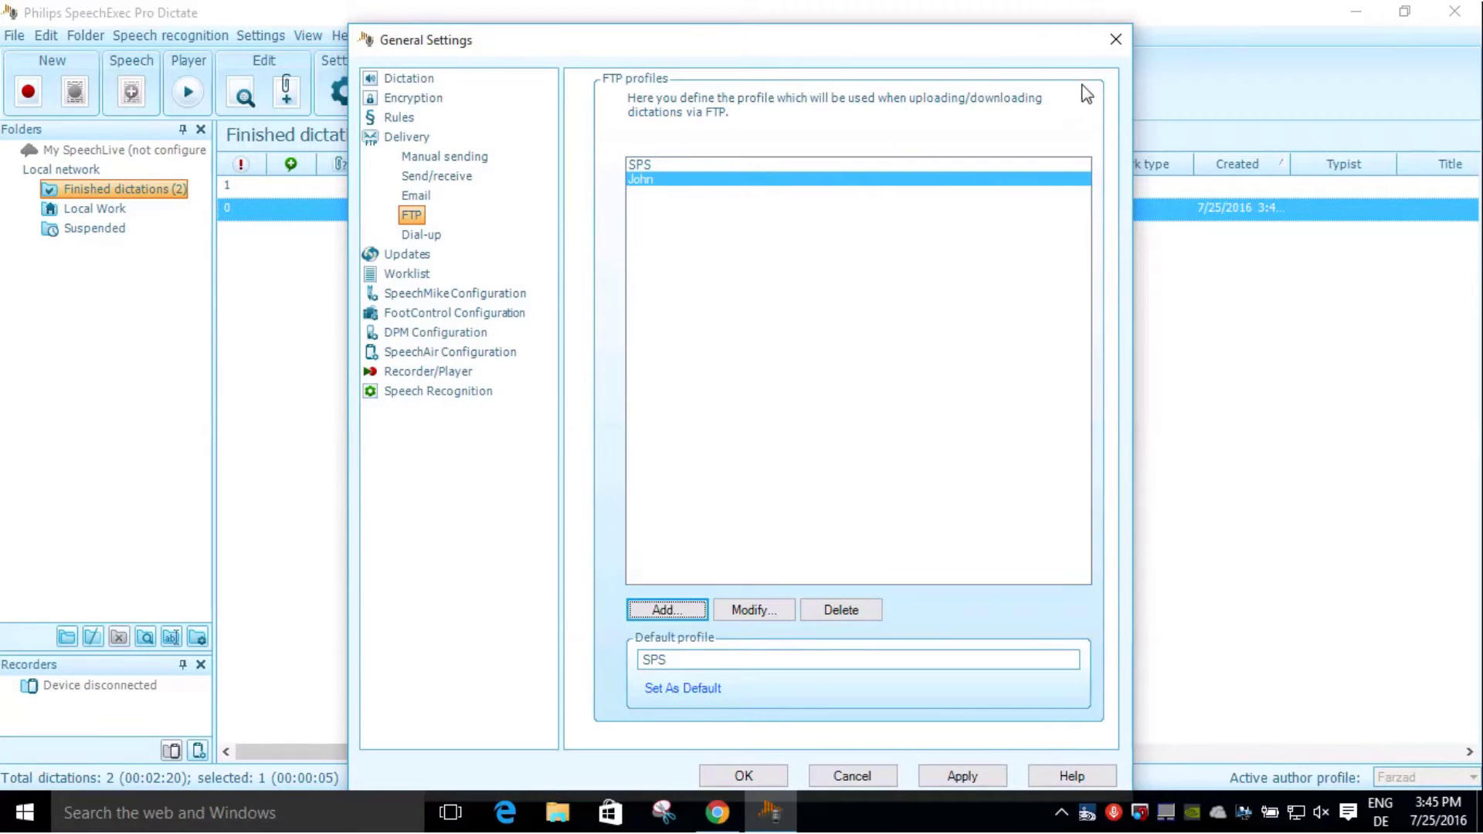
Step: Submit newdictation.dss for FTP upload and run Send and receive to deliver it
click(1116, 40)
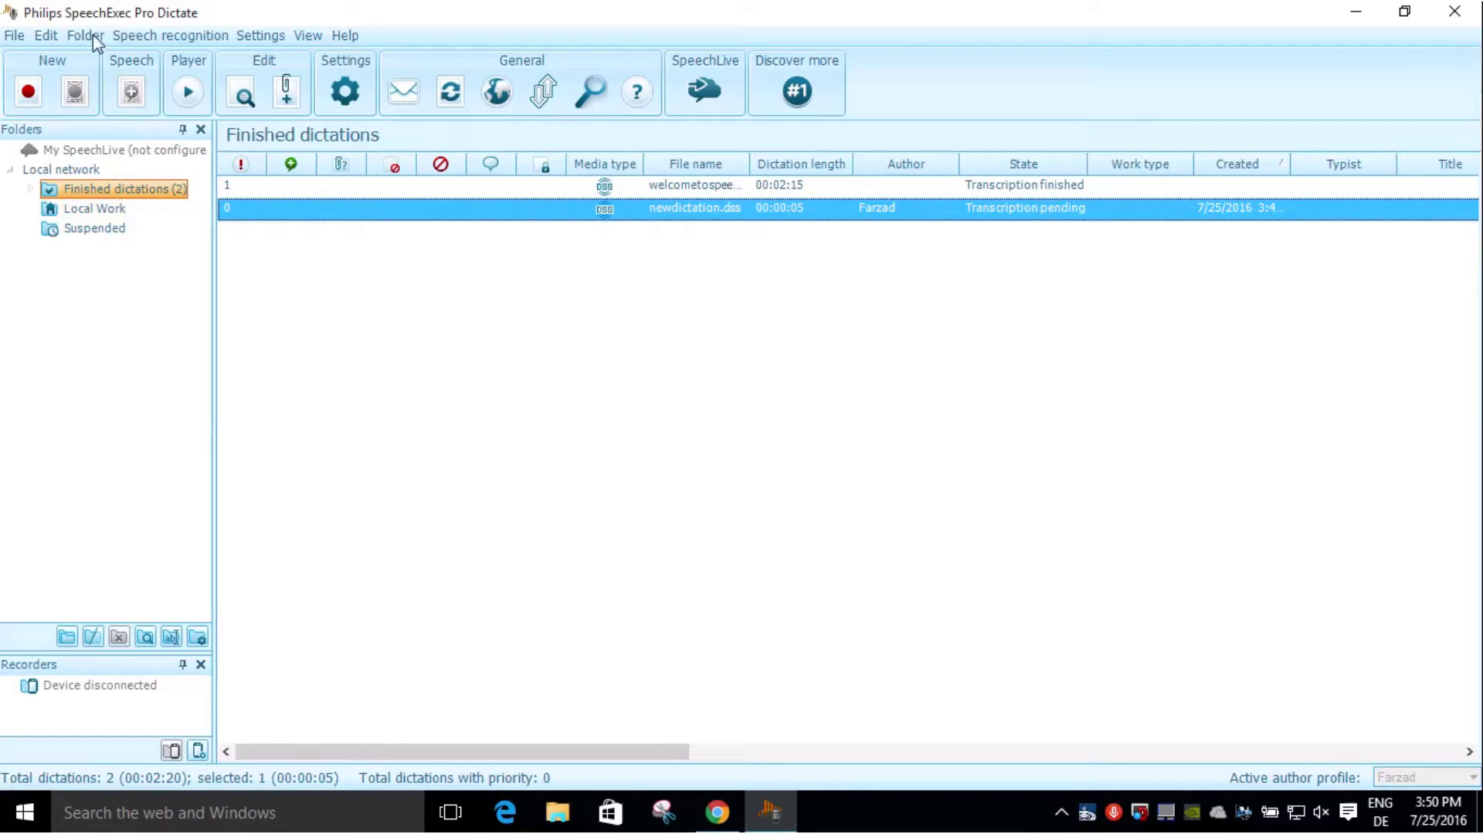
click(21, 34)
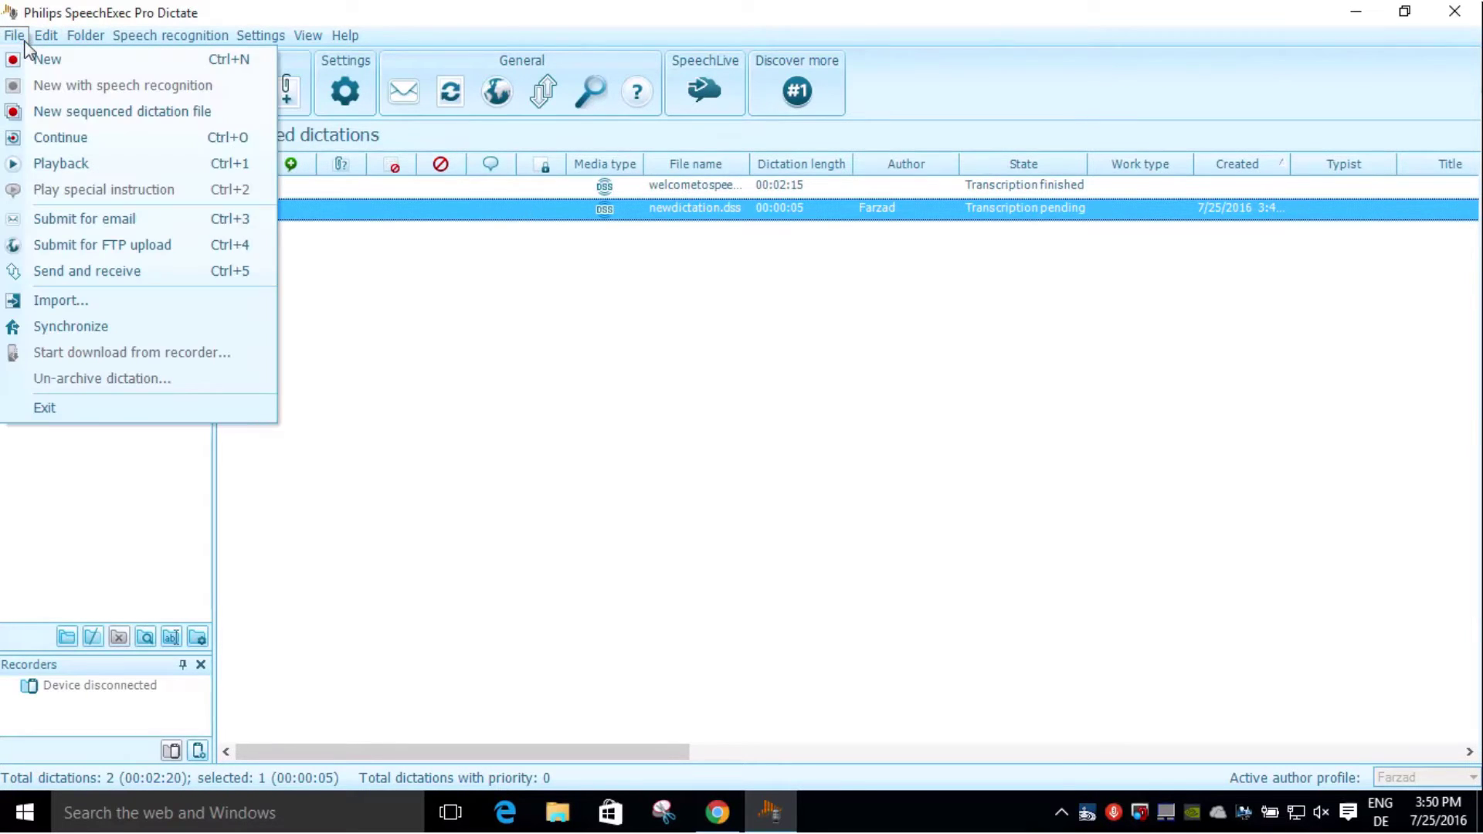
click(113, 249)
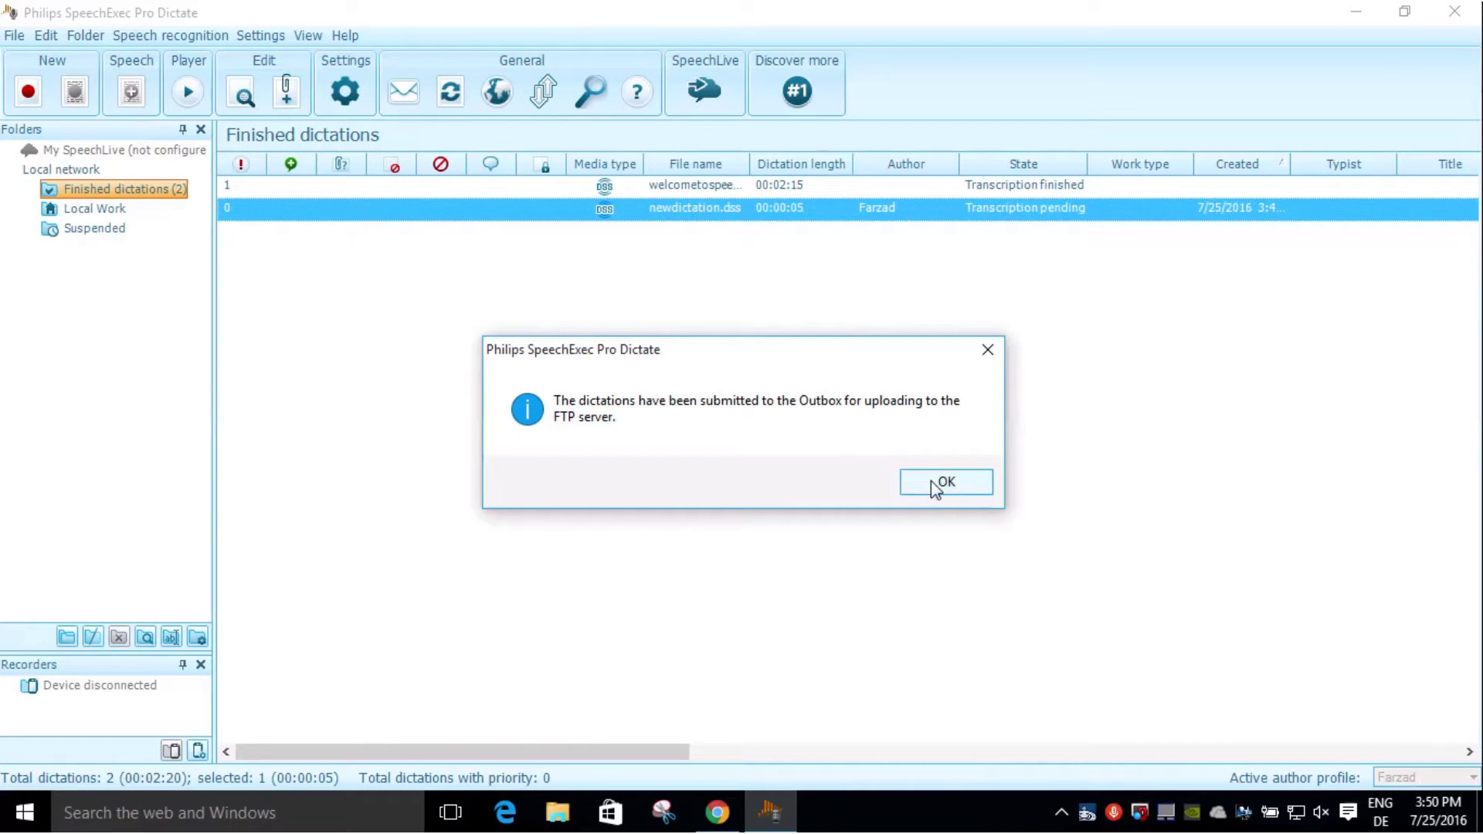
click(930, 480)
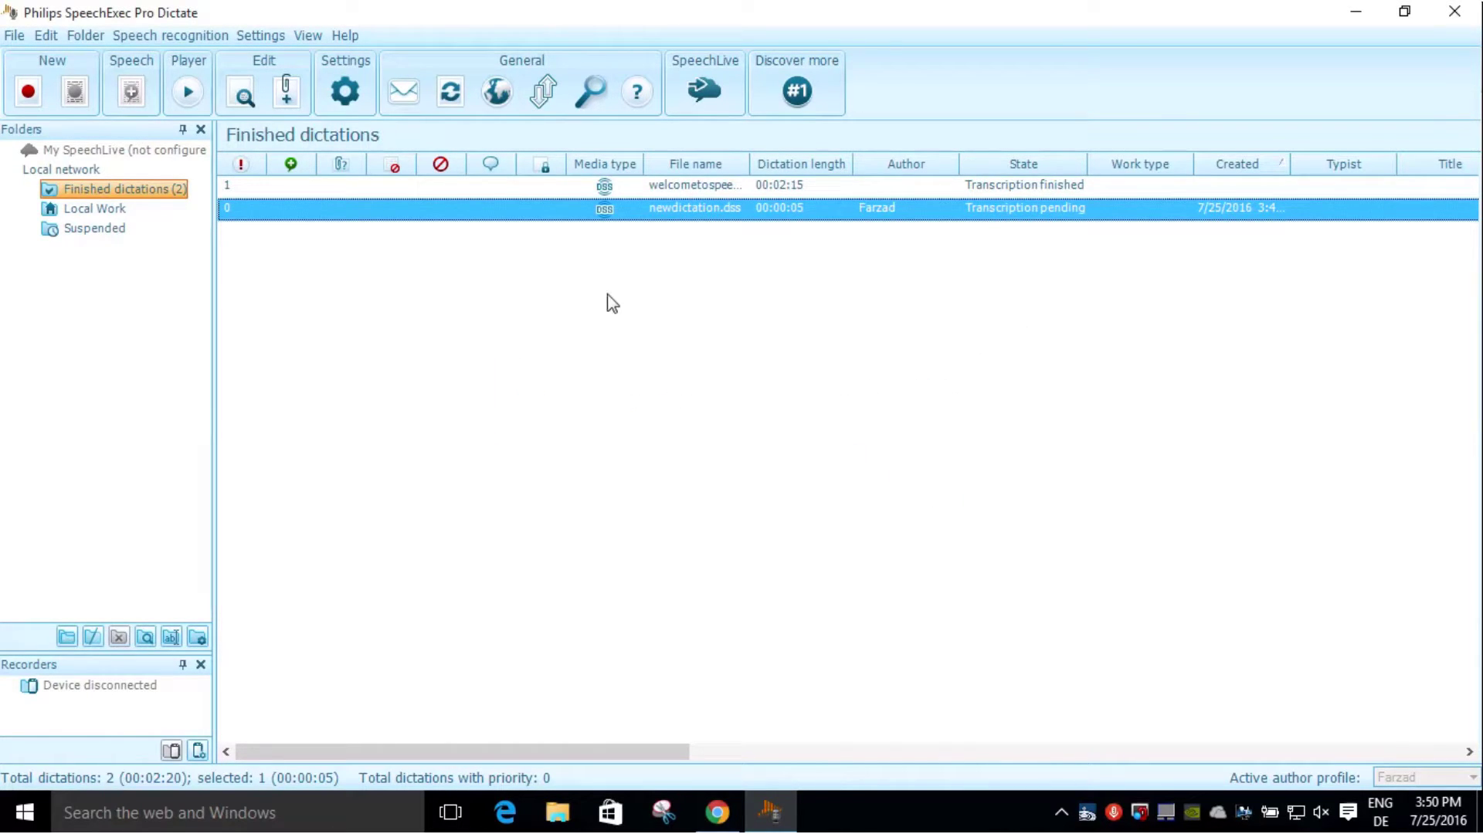
click(544, 93)
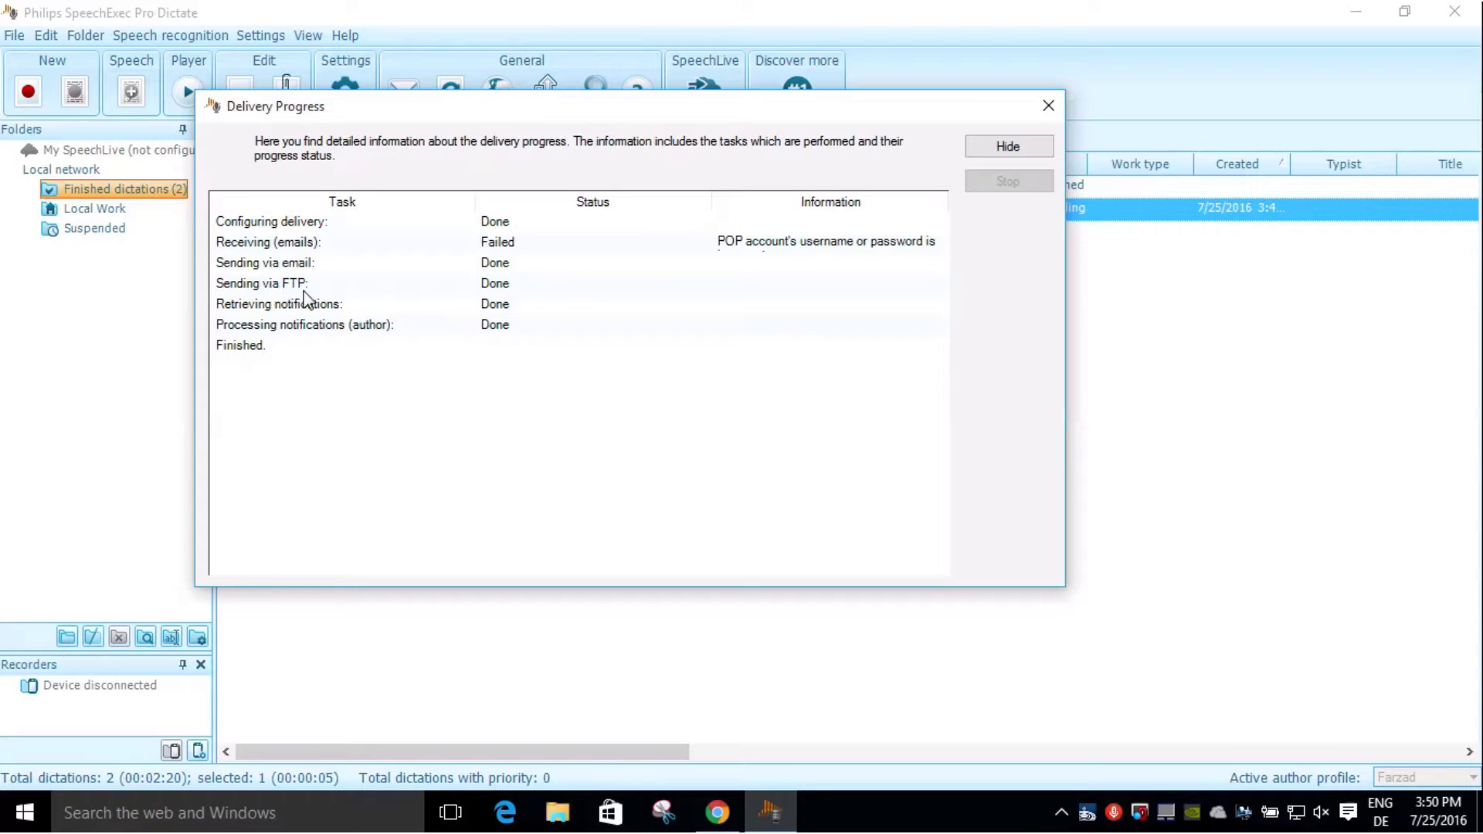
click(1048, 106)
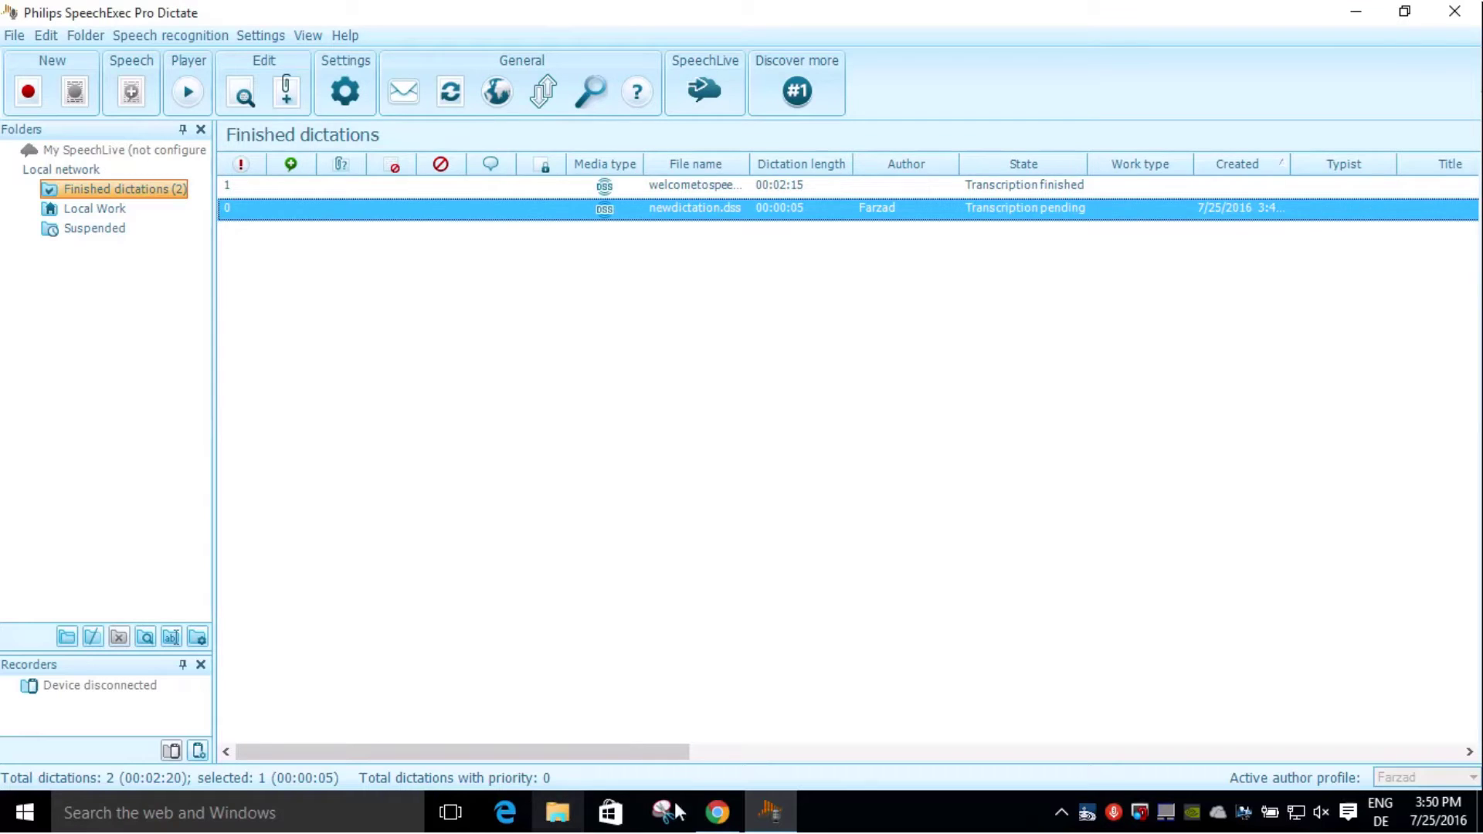
Step: Reload the /homes/sps/ listing in Chrome, then exit SpeechExec Dictate and minimise Chrome
click(716, 811)
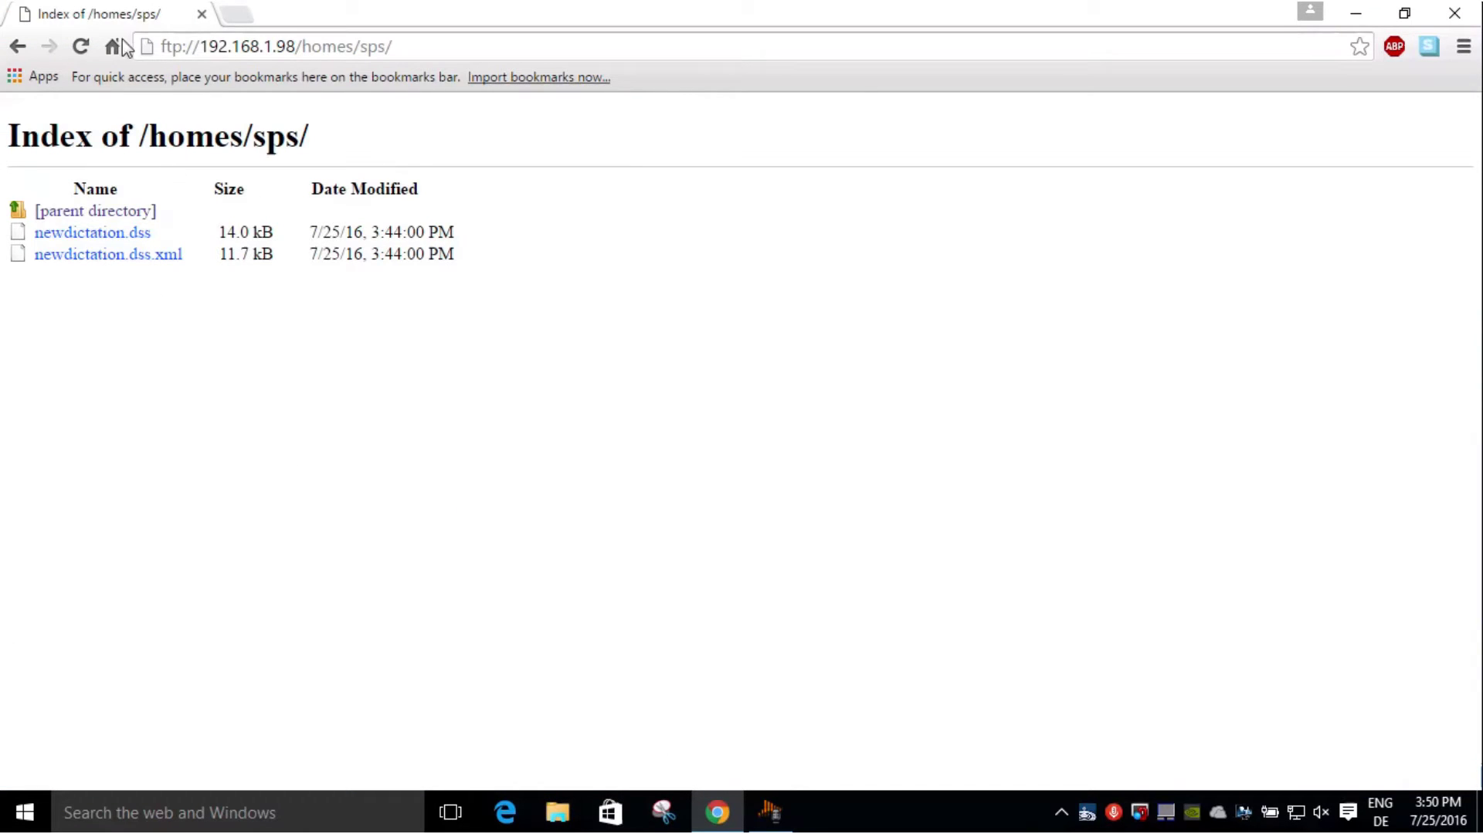
click(81, 47)
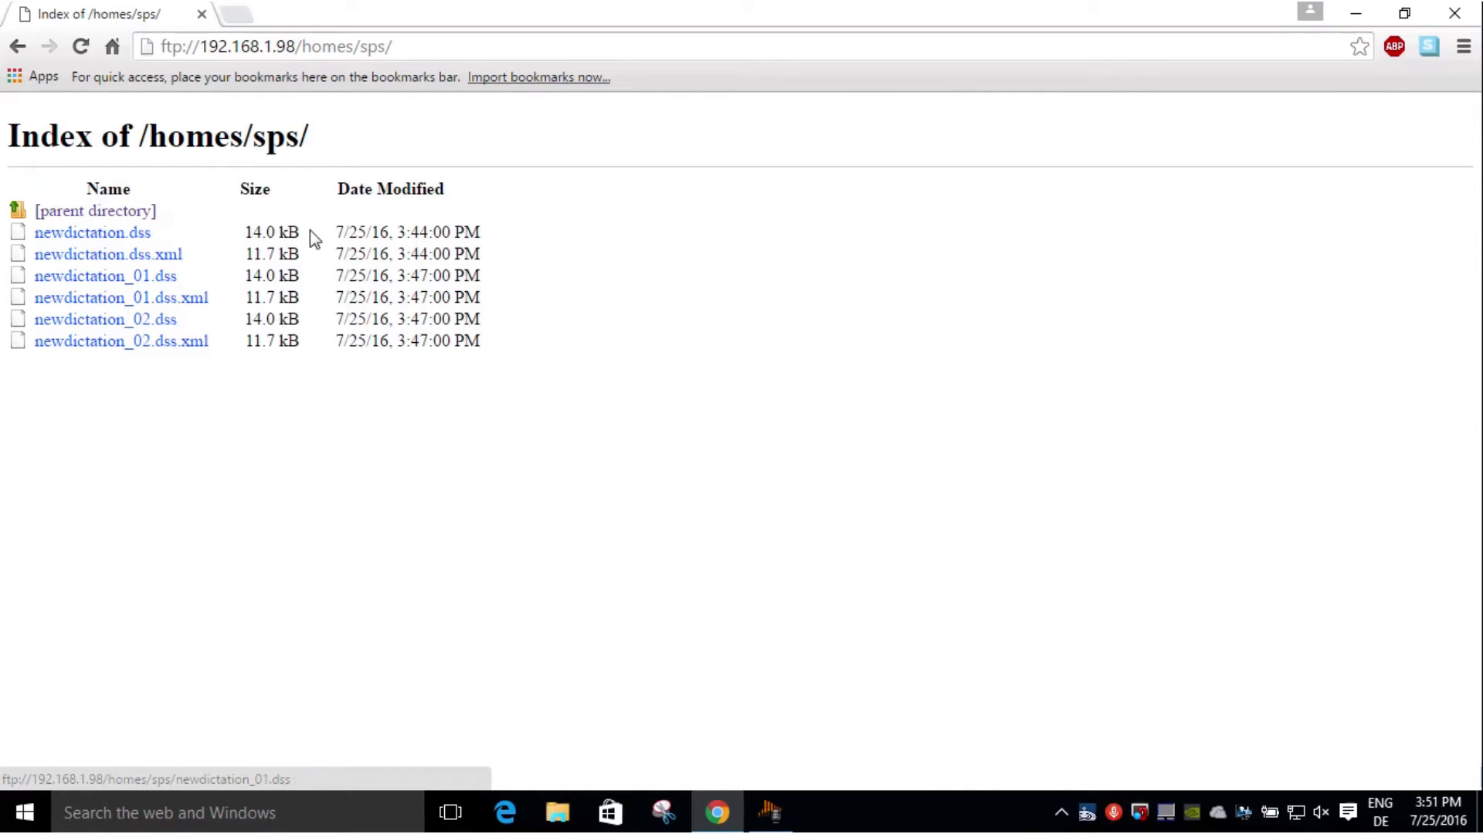
click(770, 811)
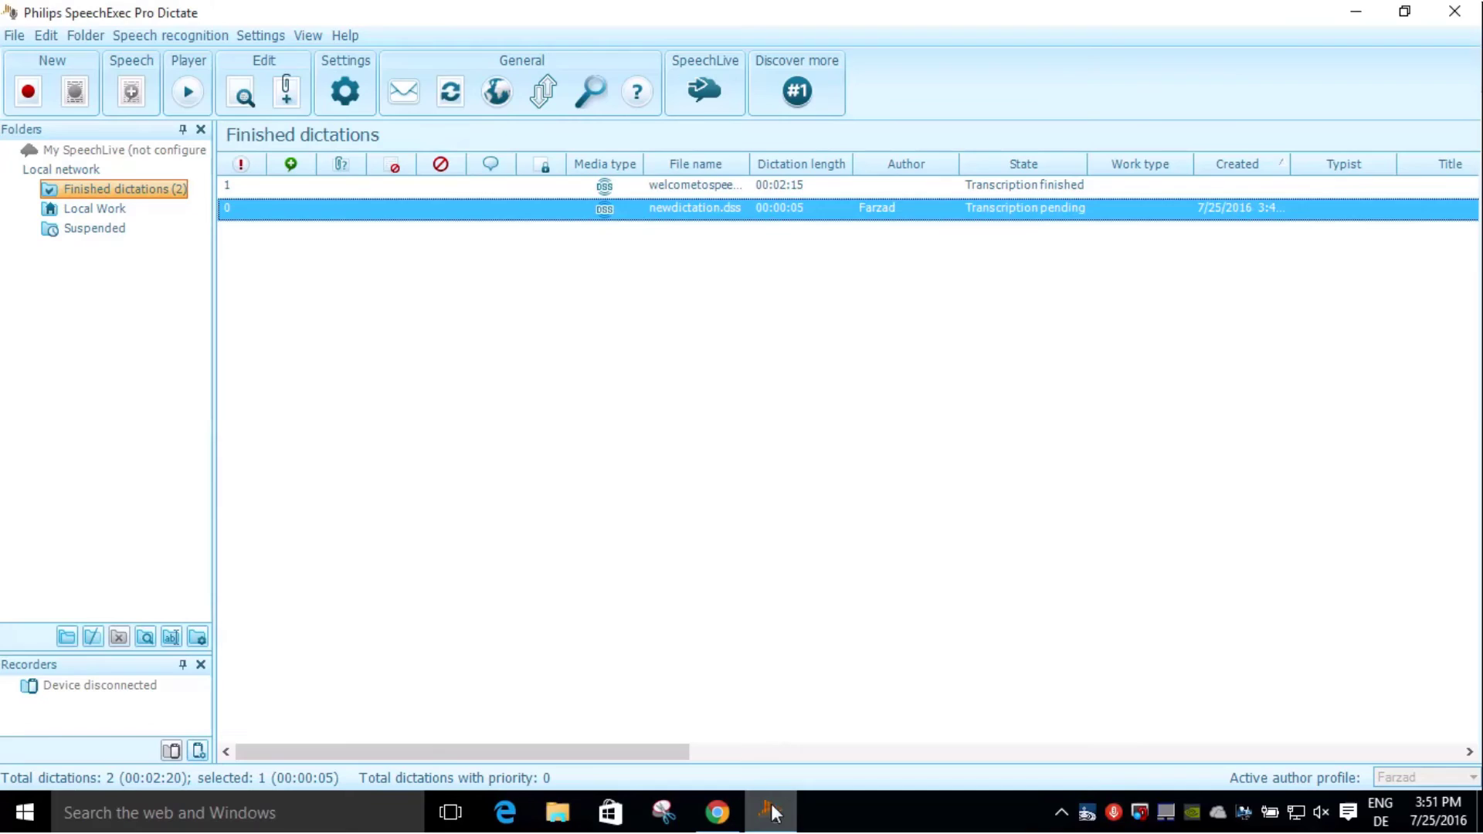
click(14, 35)
click(90, 403)
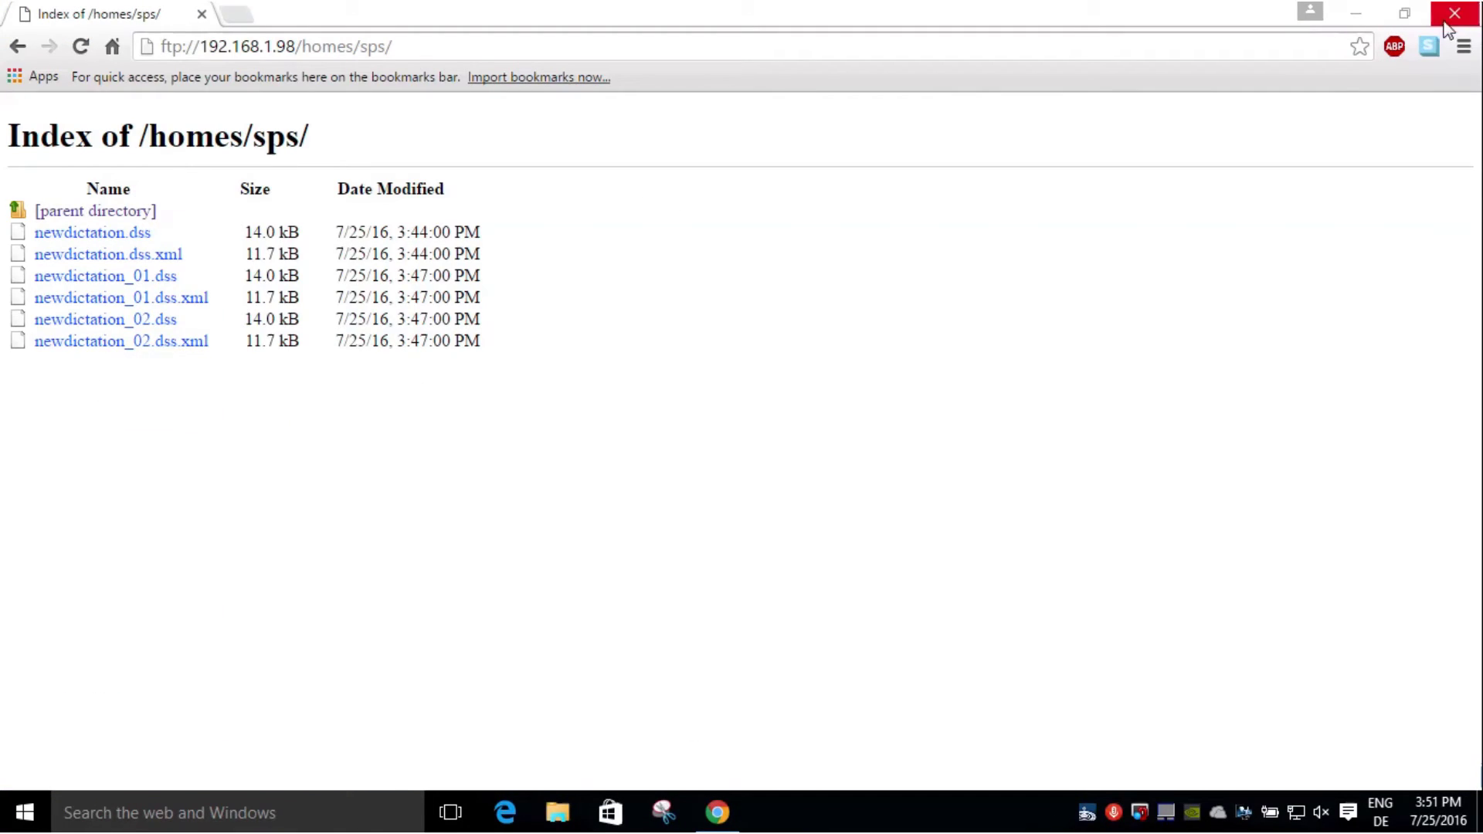
click(1356, 14)
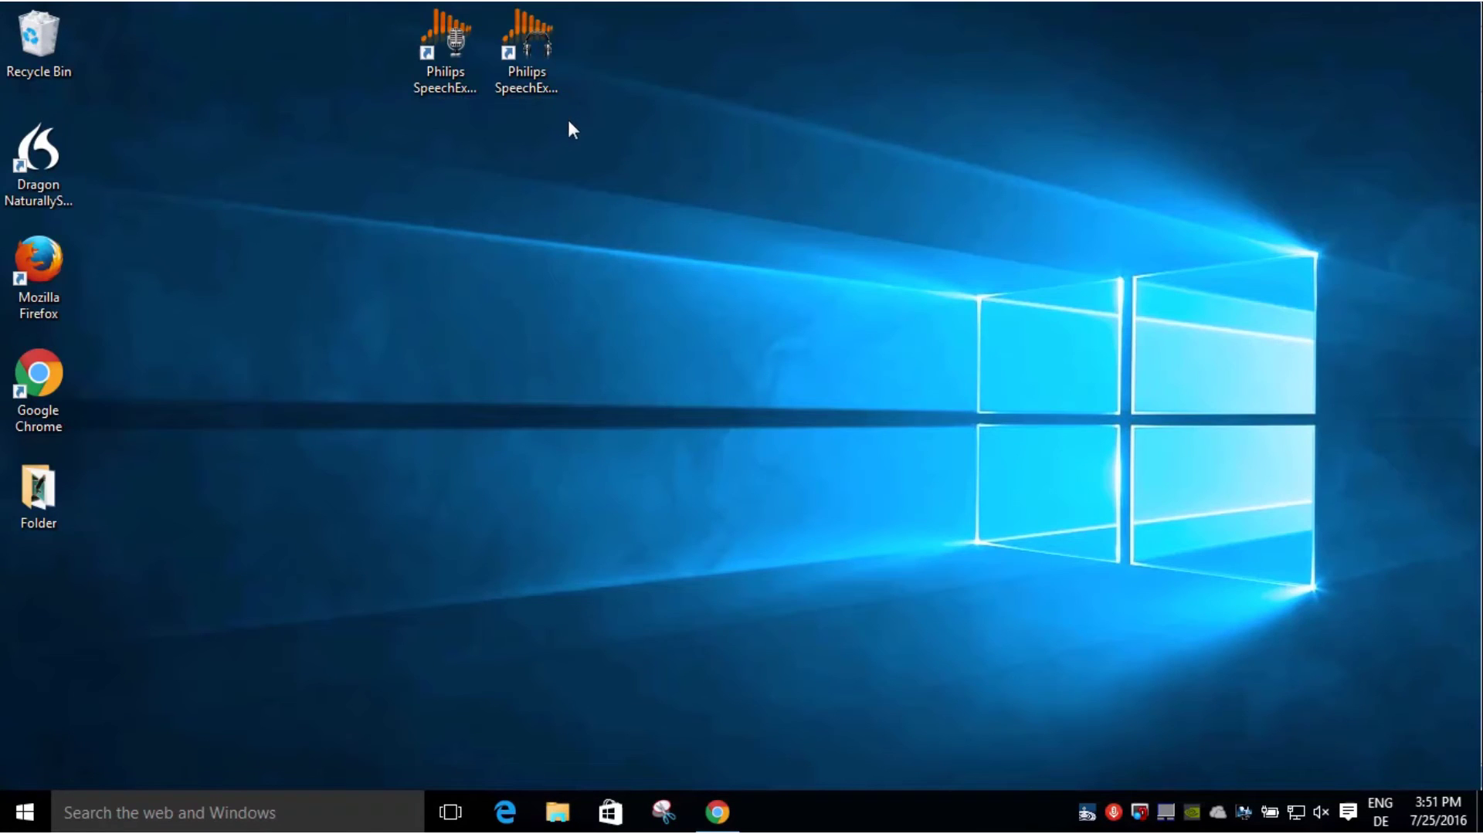
Step: Launch SpeechExec Pro Transcribe from its desktop shortcut to show the To Do list
double_click(517, 43)
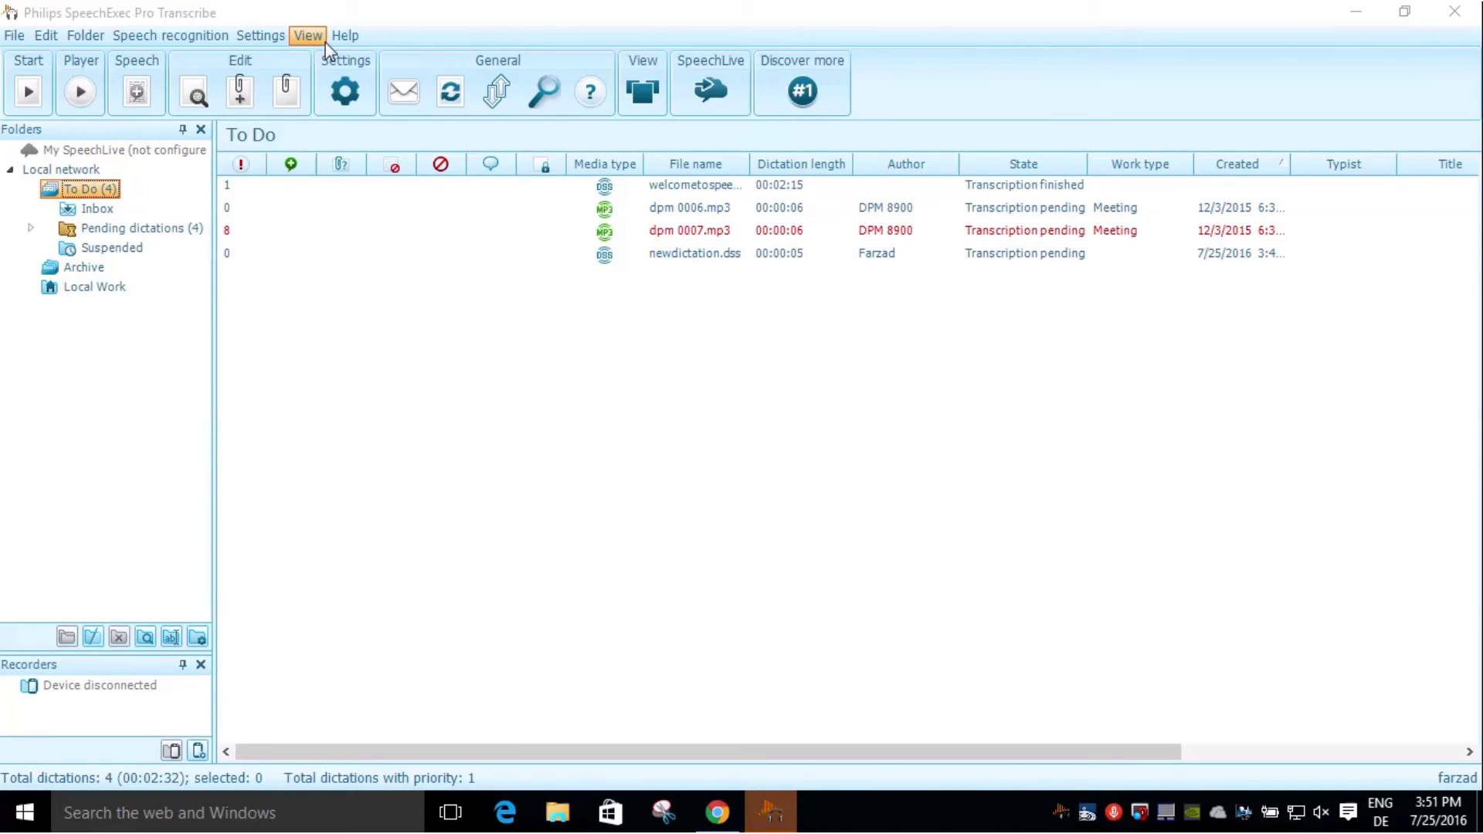
click(345, 95)
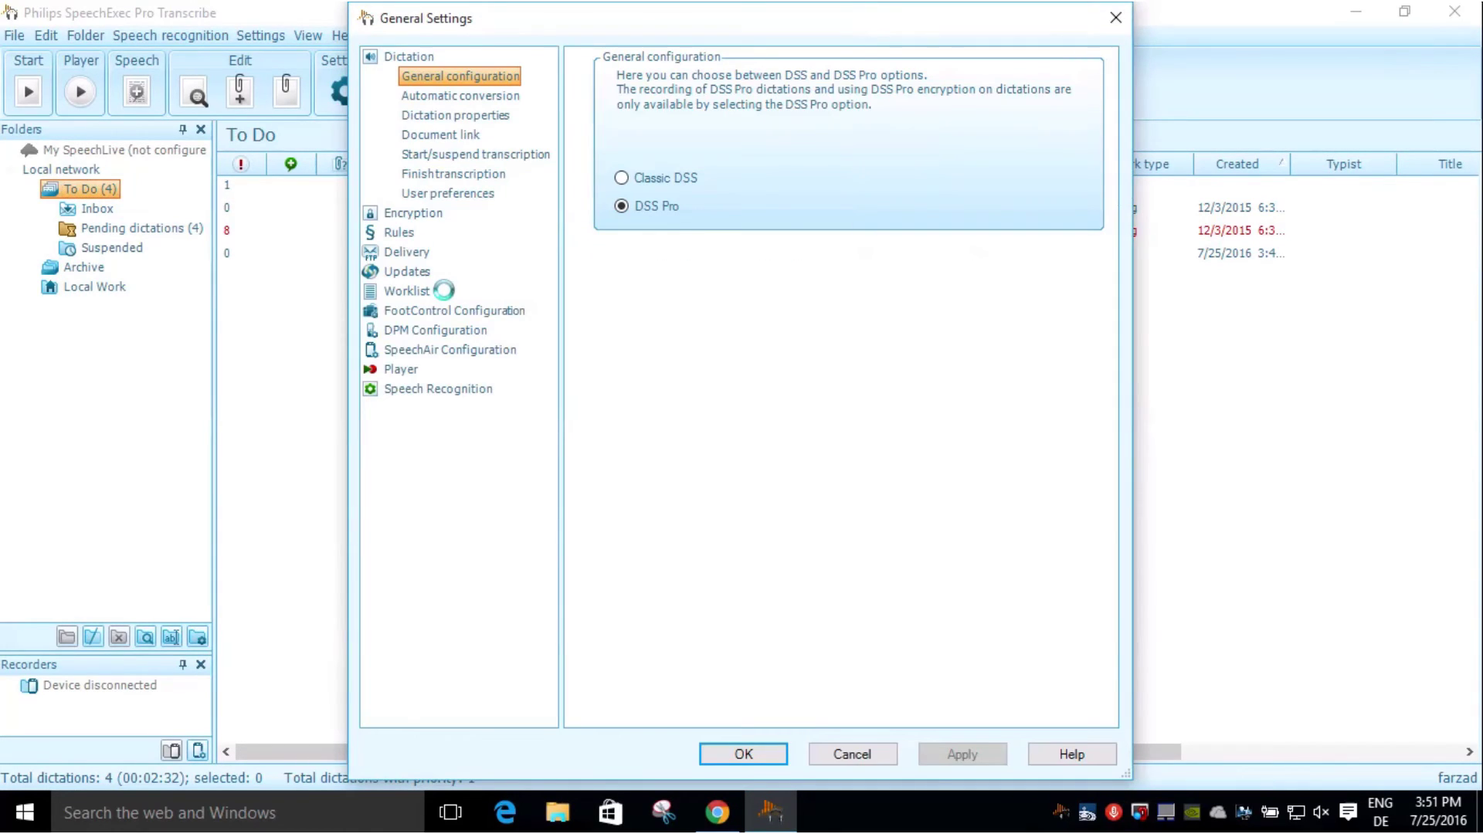
click(406, 253)
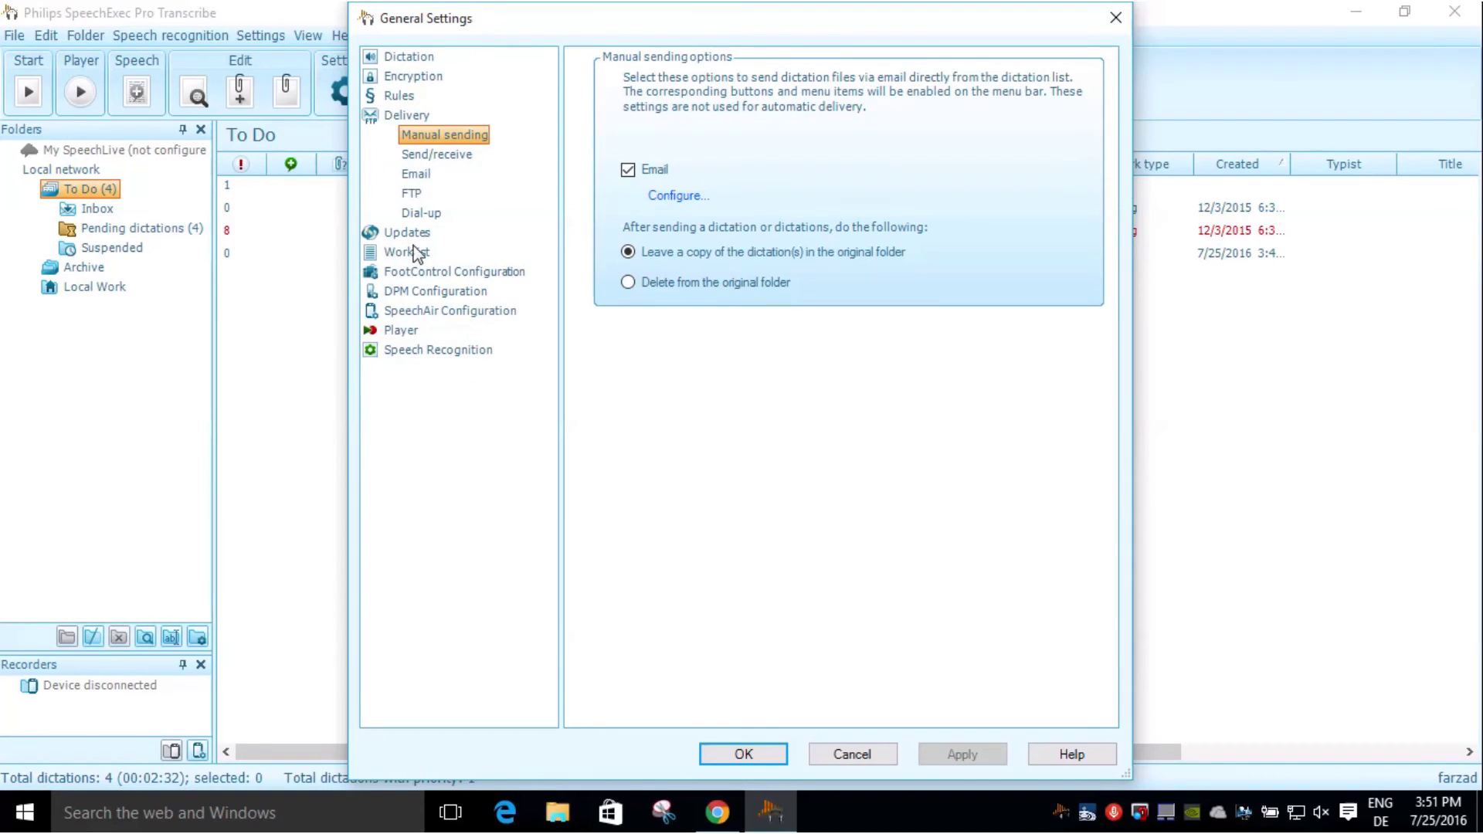
click(412, 194)
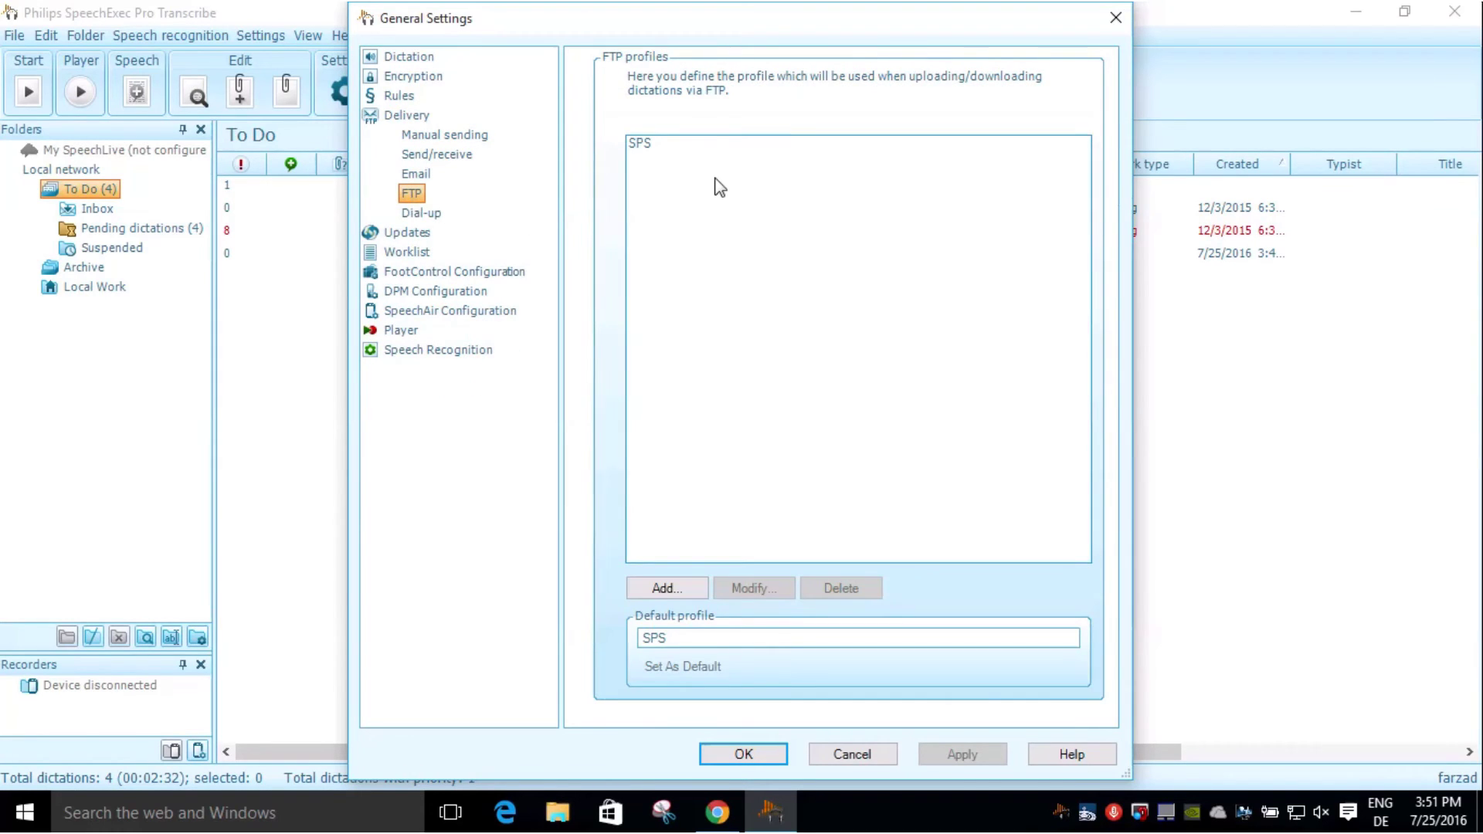
click(658, 587)
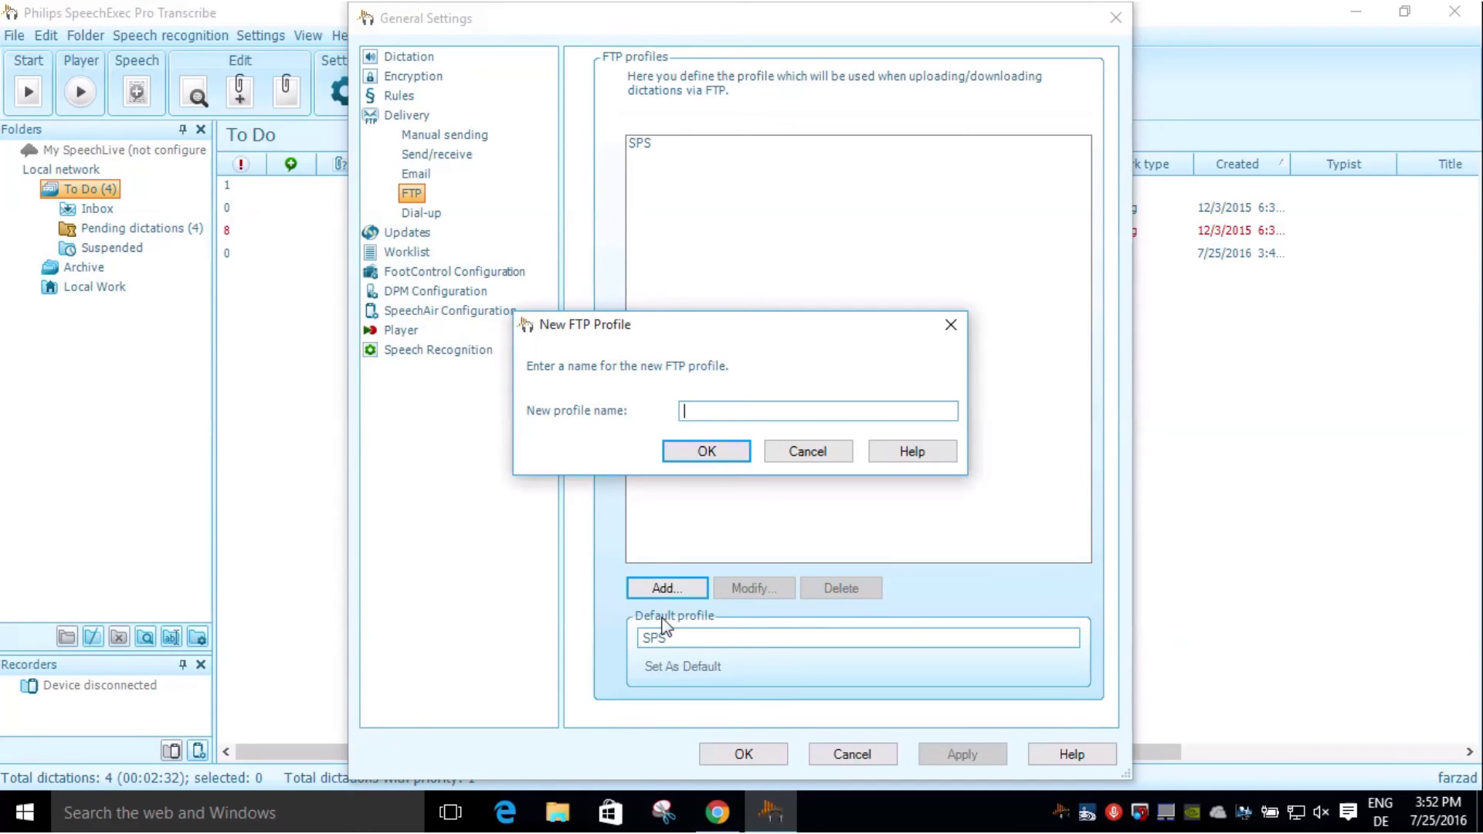
click(828, 451)
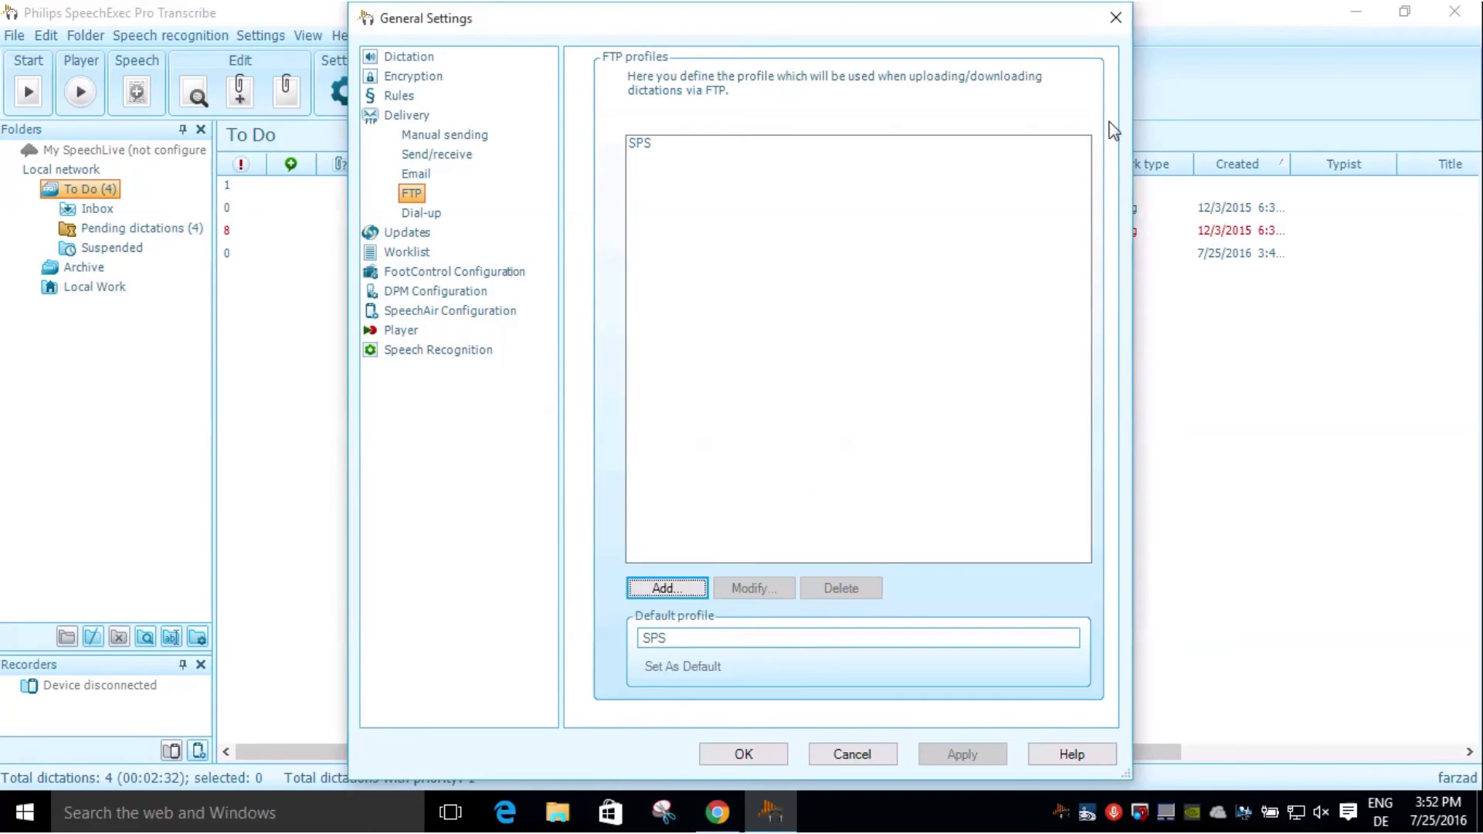
click(1116, 17)
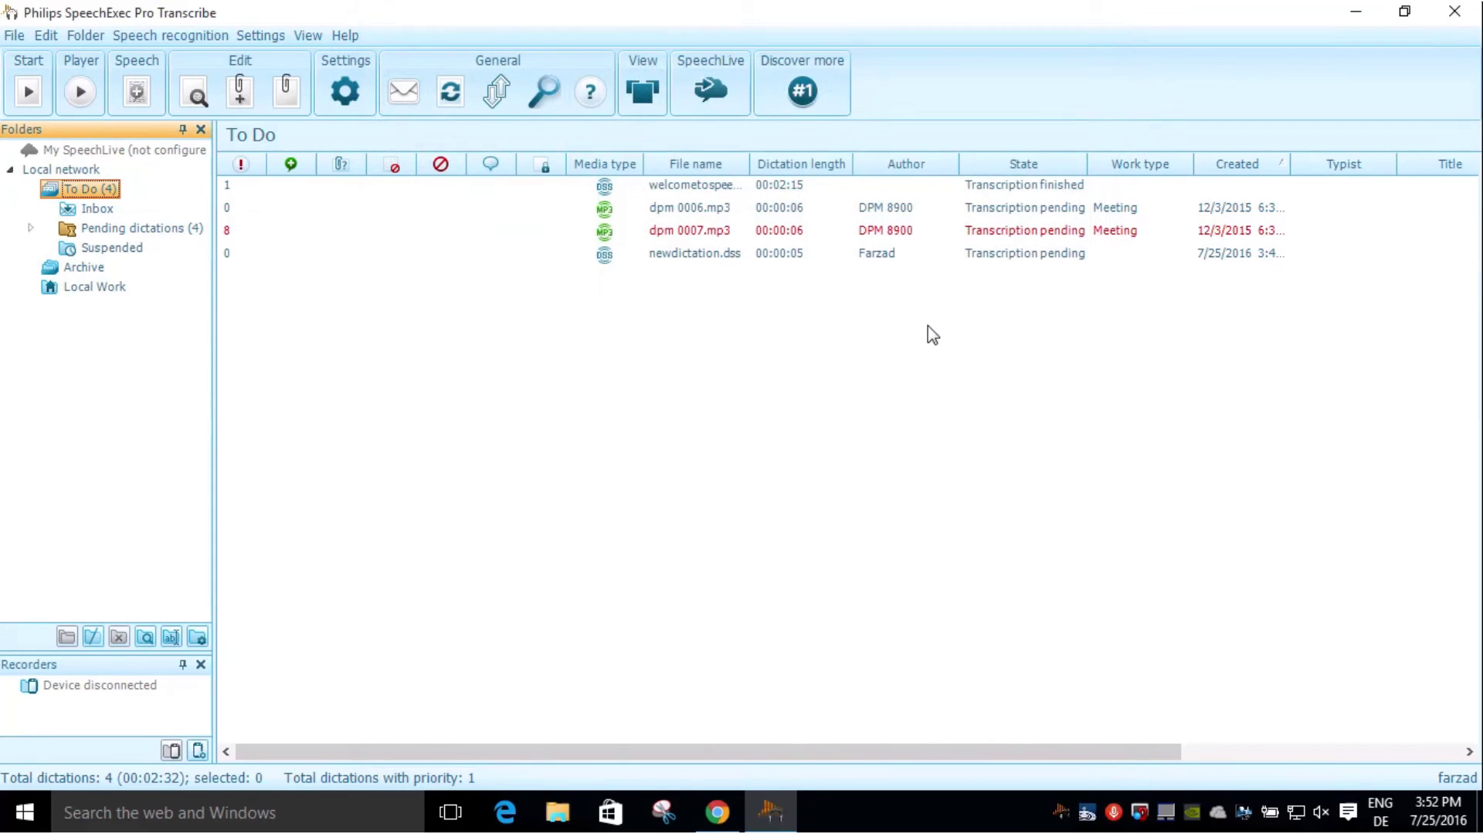